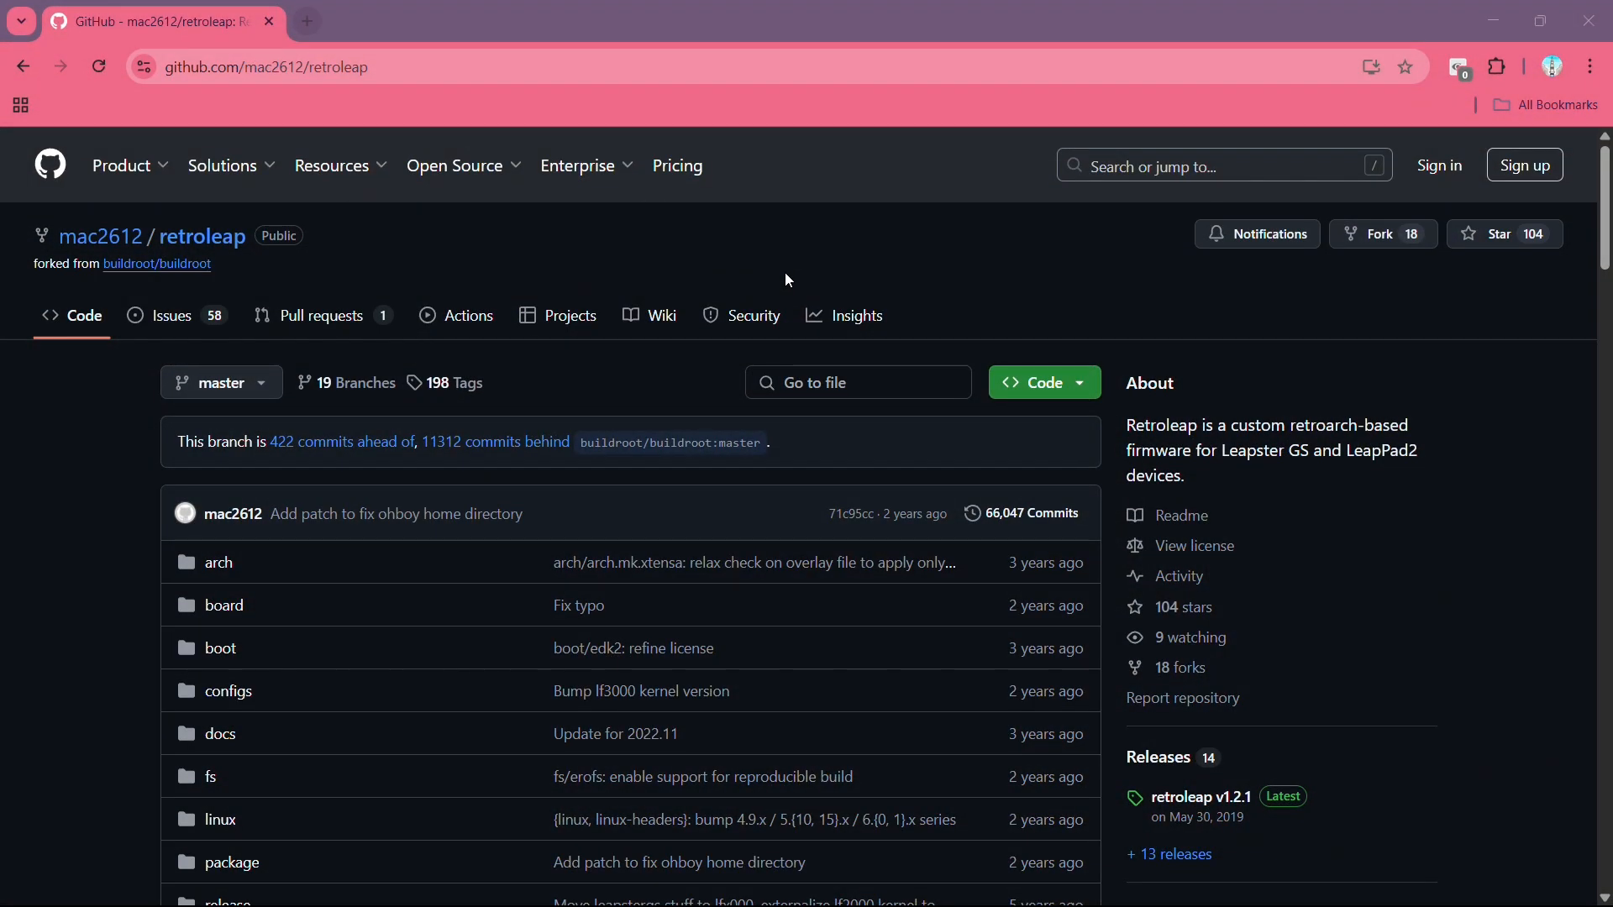
Scroll the retroleap repository page down to the Languages panel and back up.
{"action": "scroll", "coordinate": [788, 280], "scroll_direction": "down", "scroll_amount": 10}
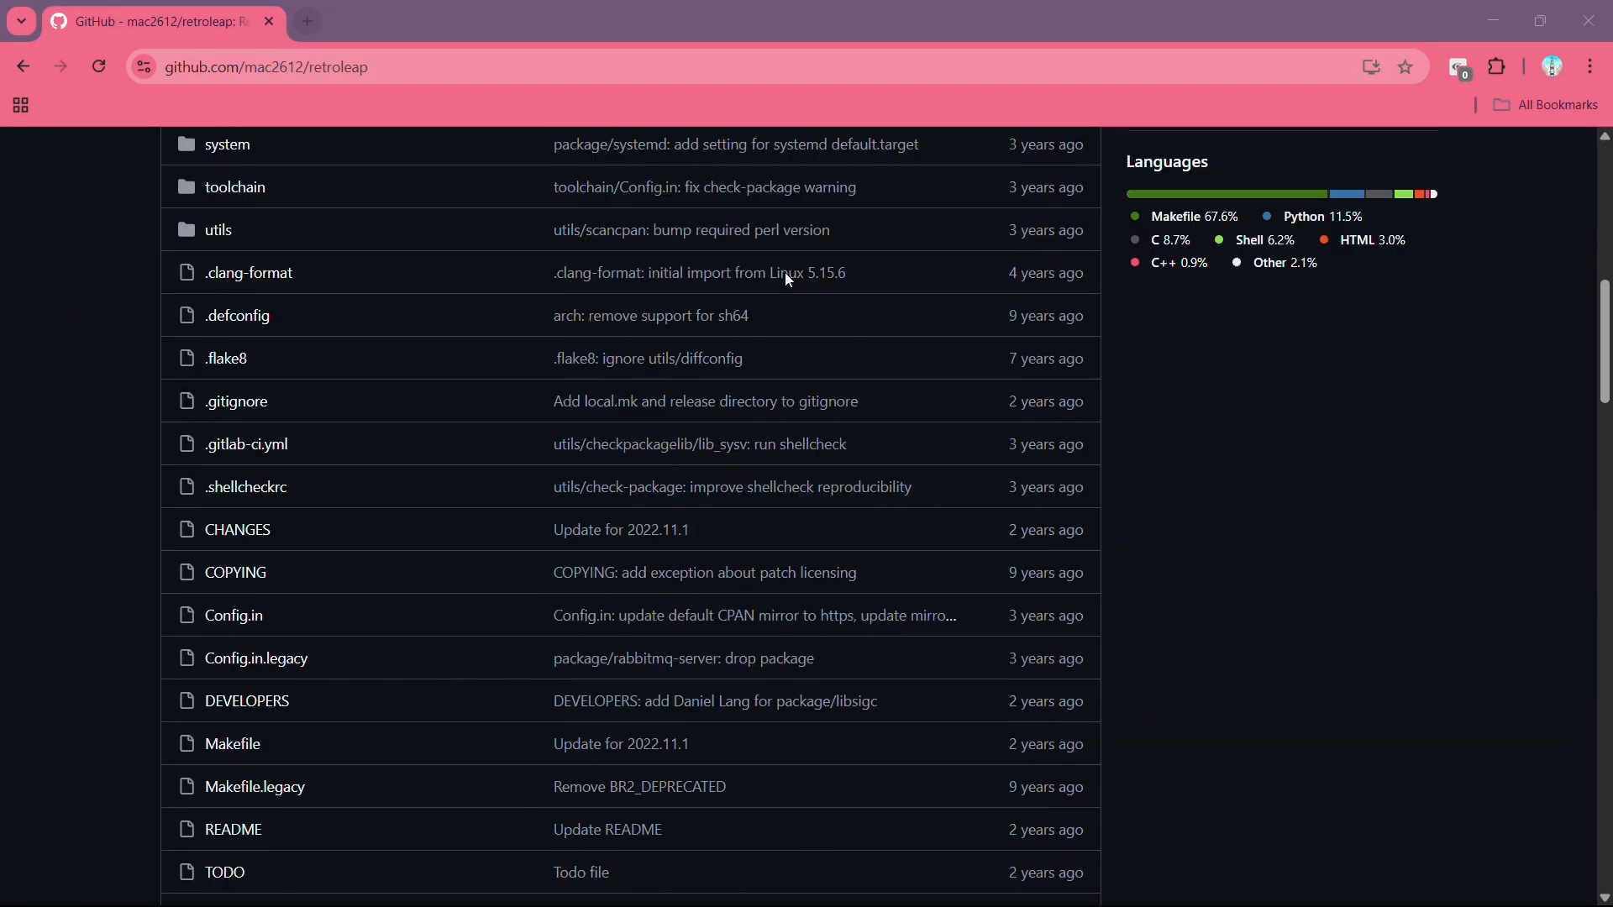
{"action": "scroll", "coordinate": [785, 273], "scroll_direction": "up", "scroll_amount": 10}
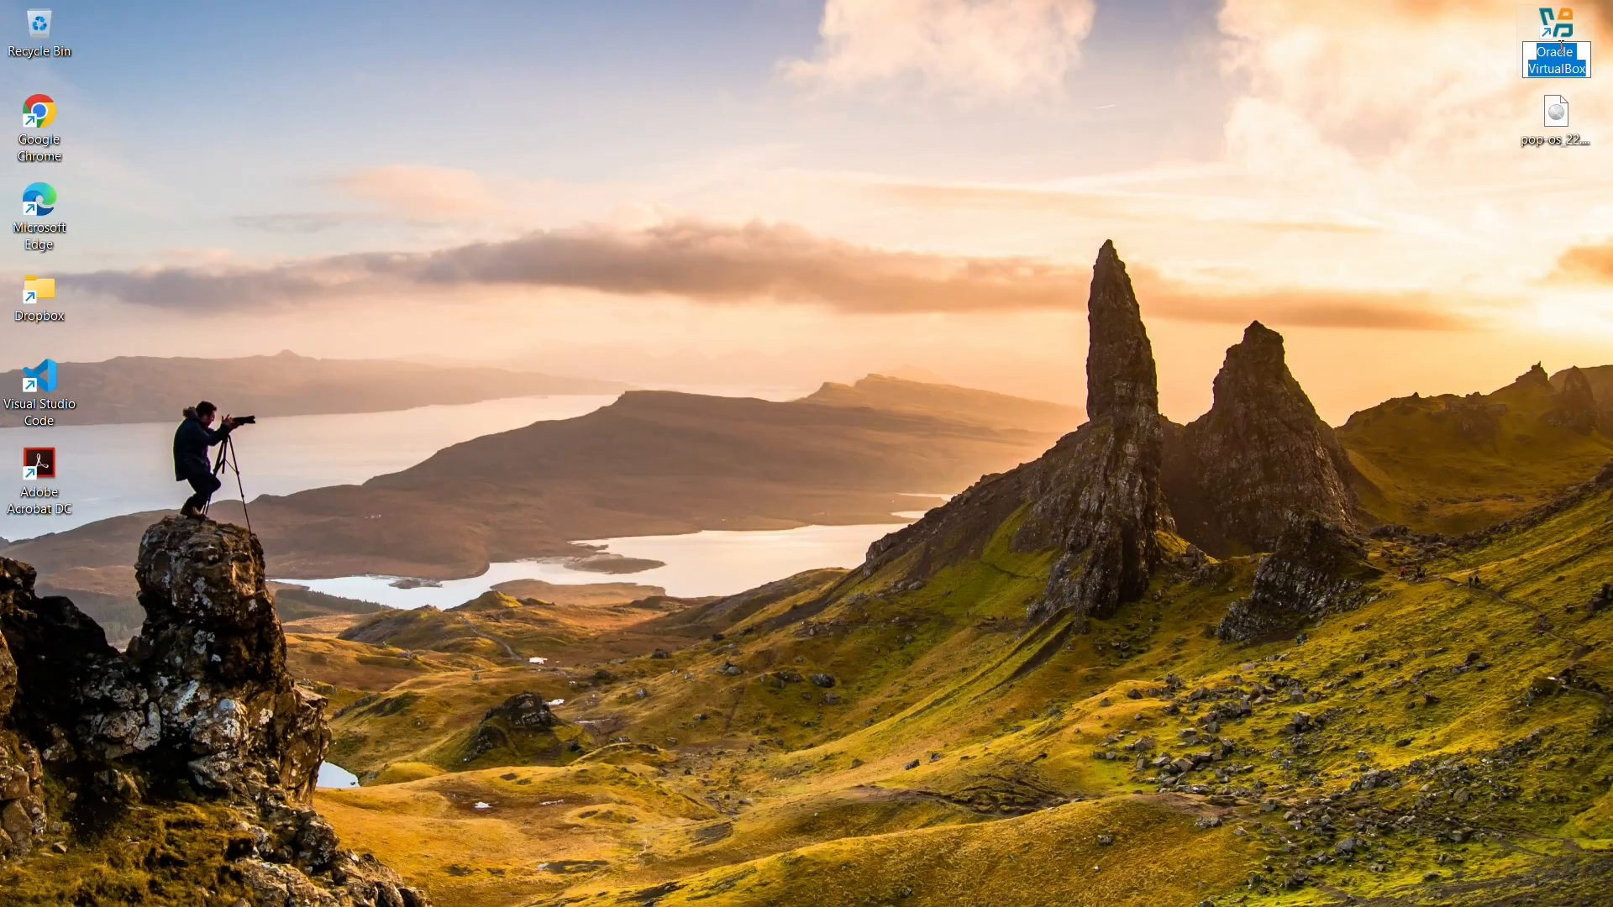
Launch VirtualBox maximized and start a new VM Pop!_Os, Linux, Ubuntu (64-bit).
{"action": "double_click", "coordinate": [1560, 42]}
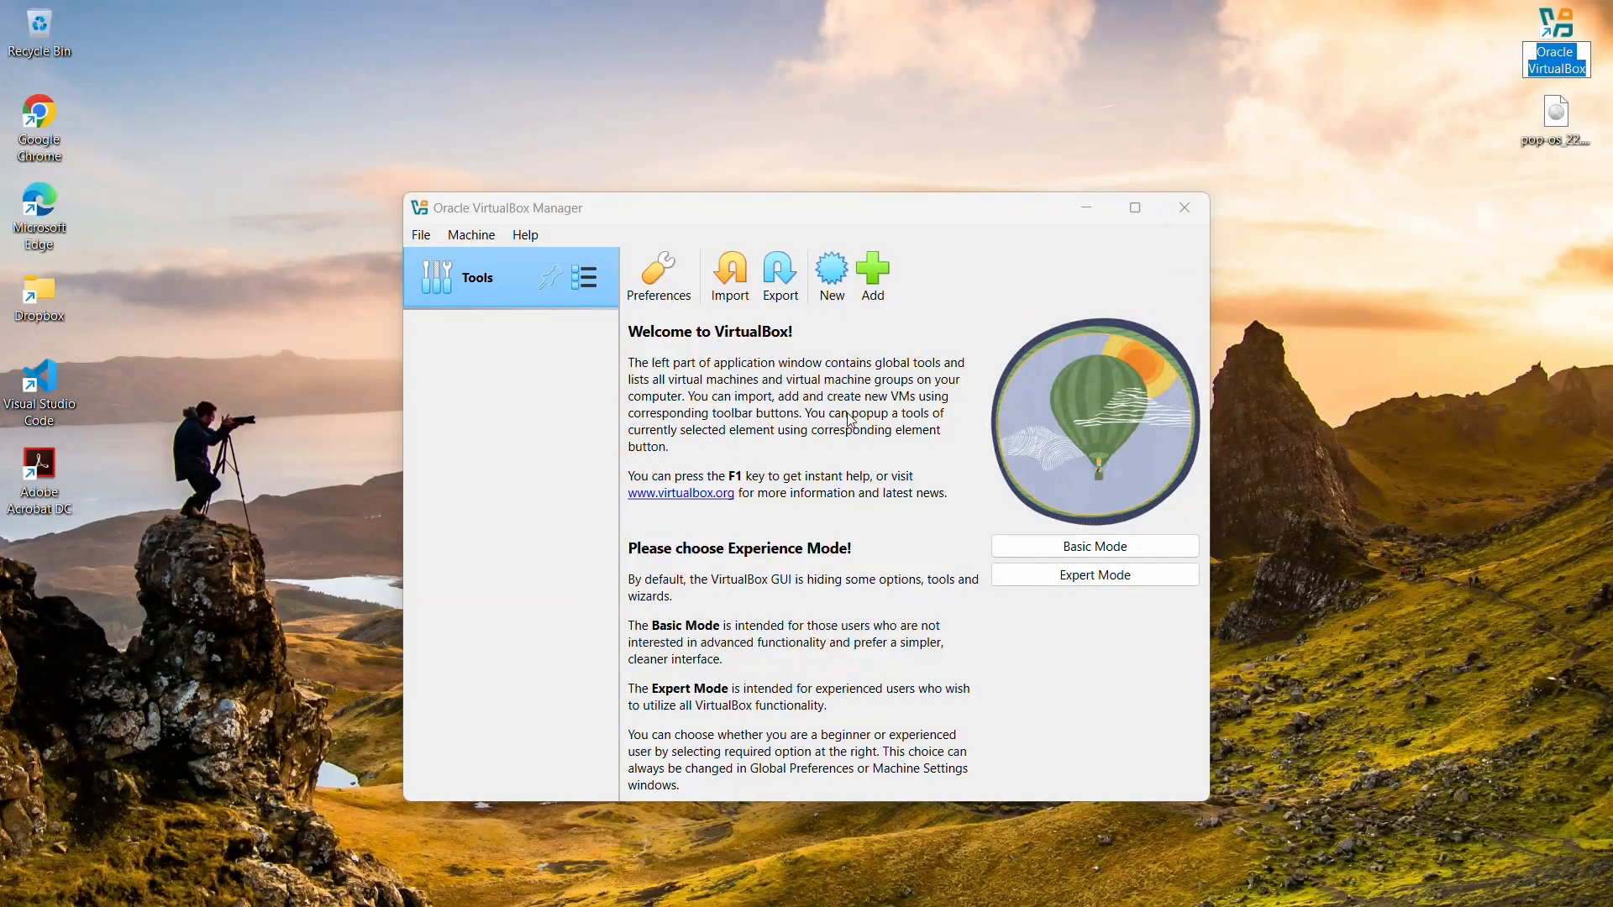
{"action": "left_click", "coordinate": [1139, 205]}
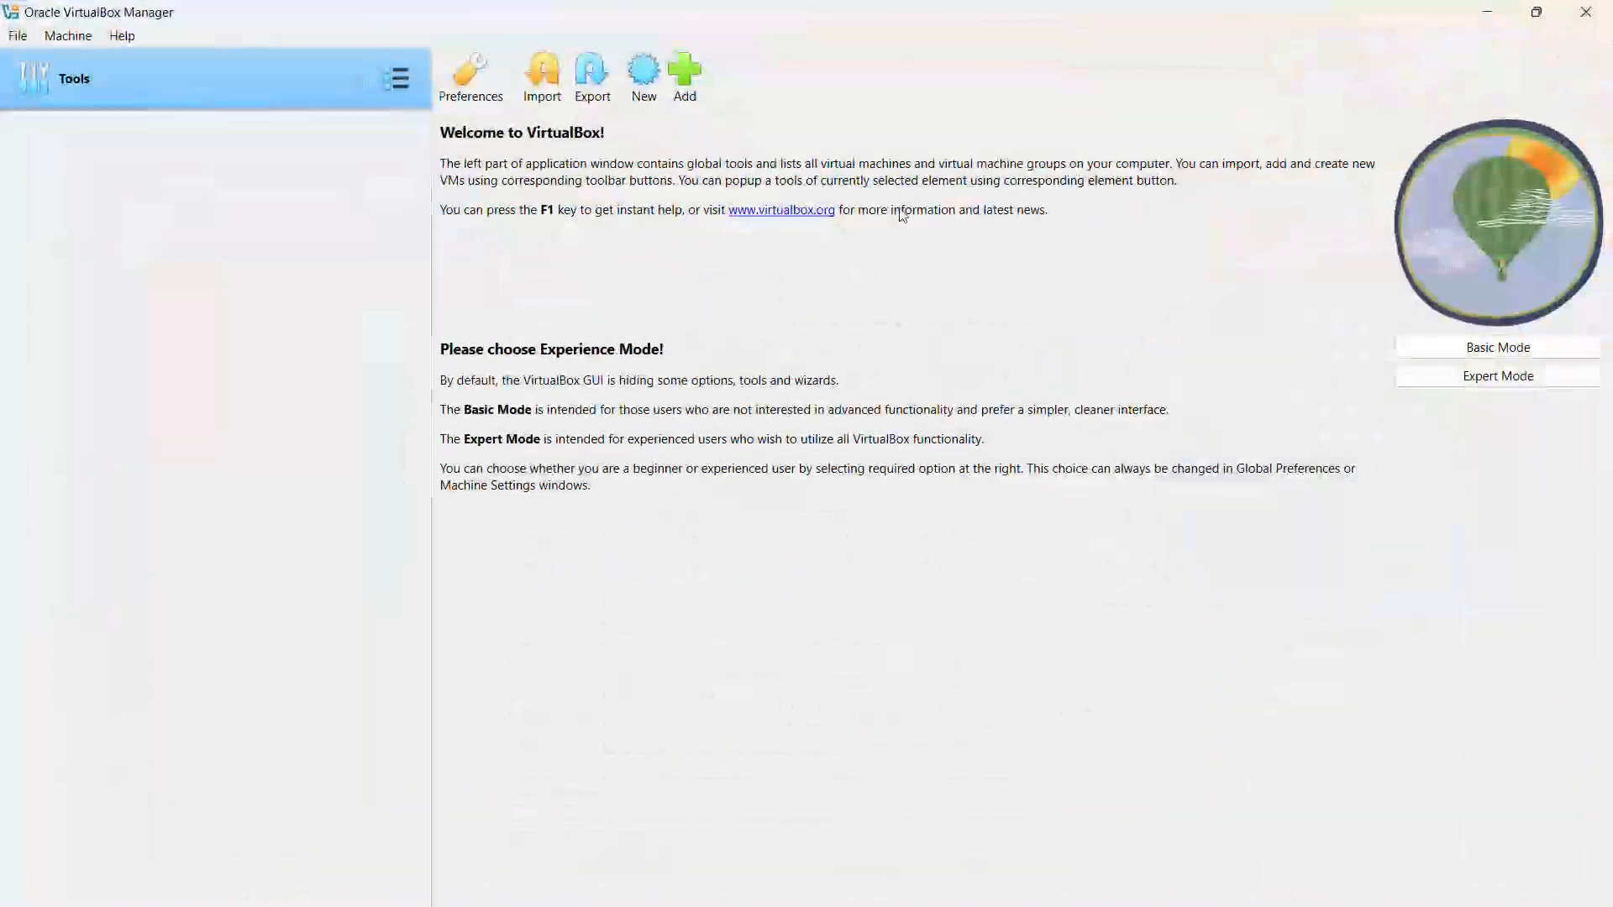
{"action": "left_click", "coordinate": [645, 88]}
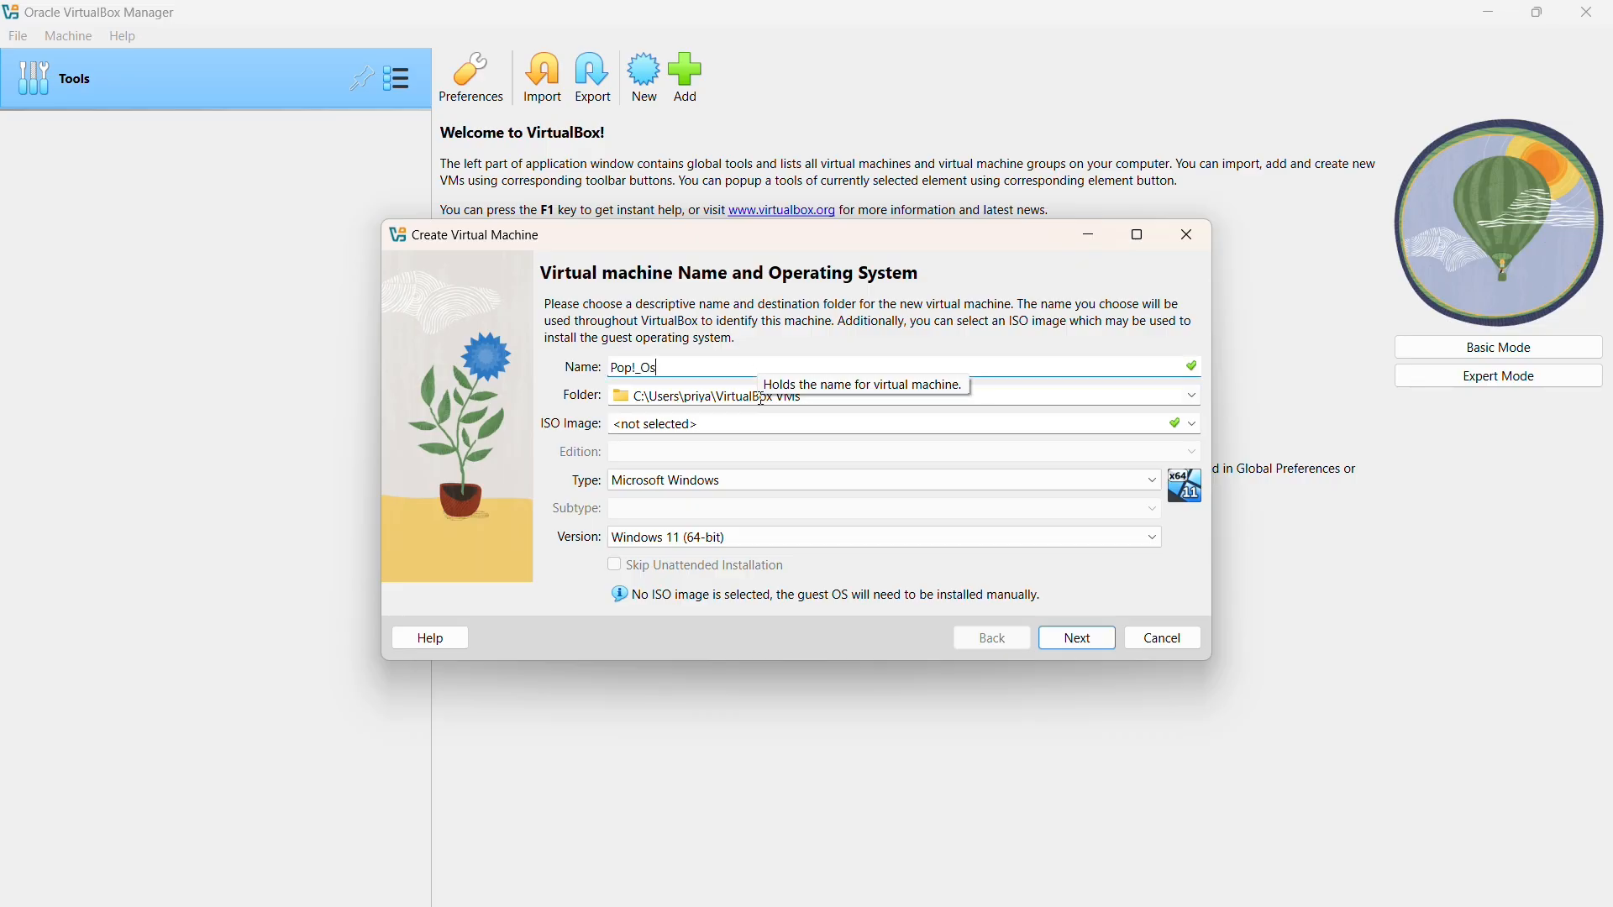
{"action": "left_click", "coordinate": [695, 479]}
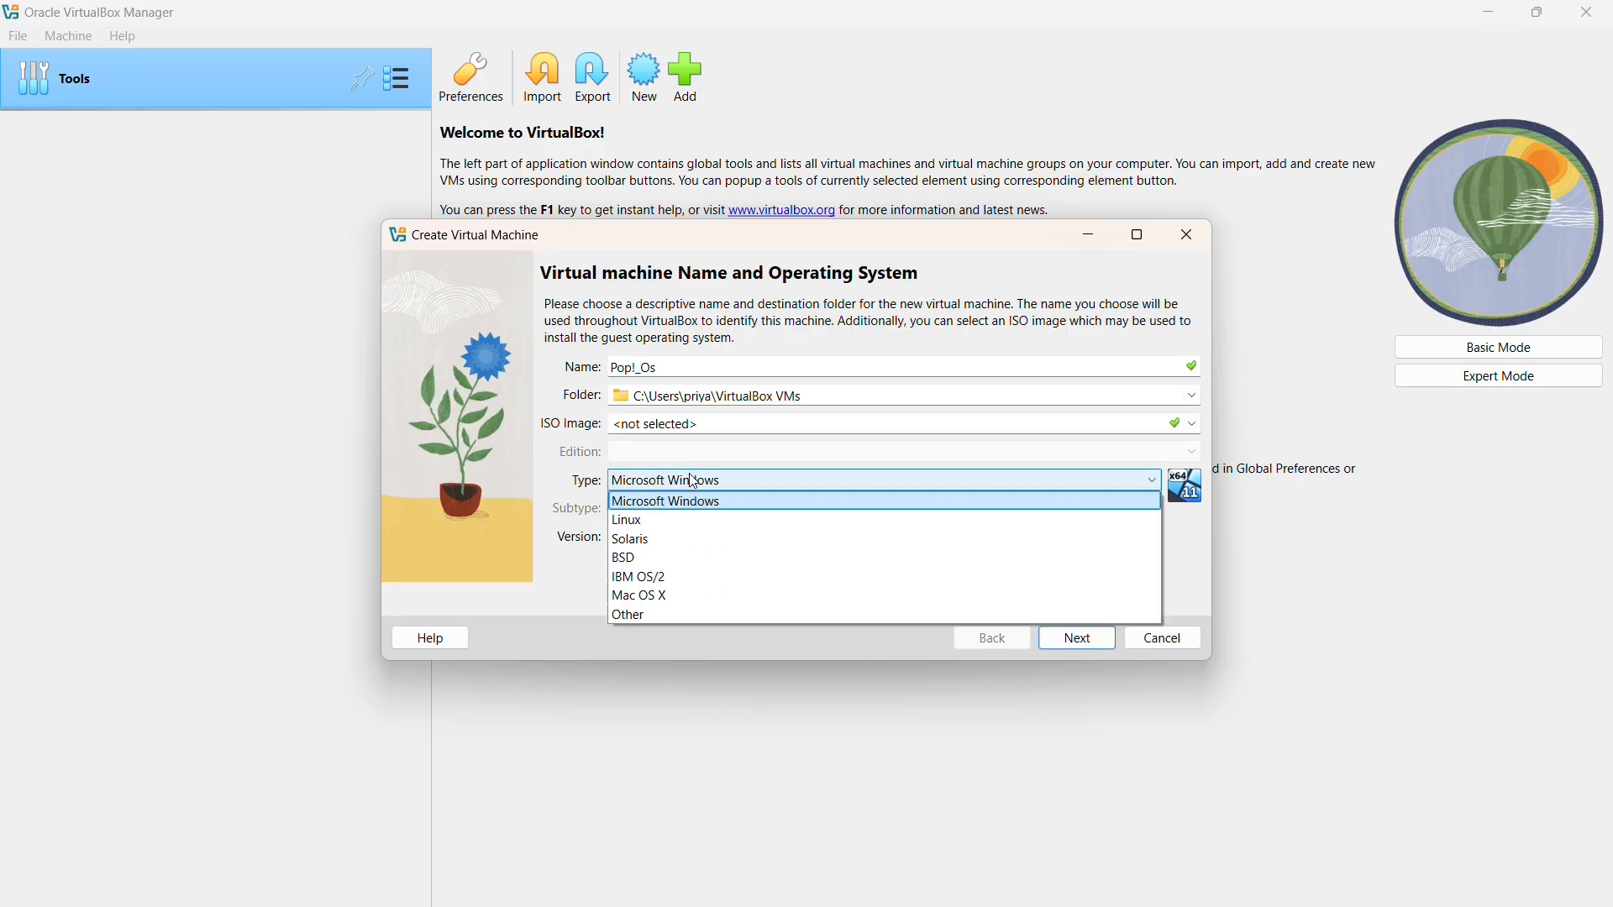
{"action": "left_click", "coordinate": [703, 520]}
{"action": "left_click", "coordinate": [697, 510]}
{"action": "scroll", "coordinate": [689, 554], "scroll_direction": "down", "scroll_amount": 3}
{"action": "left_click", "coordinate": [668, 655]}
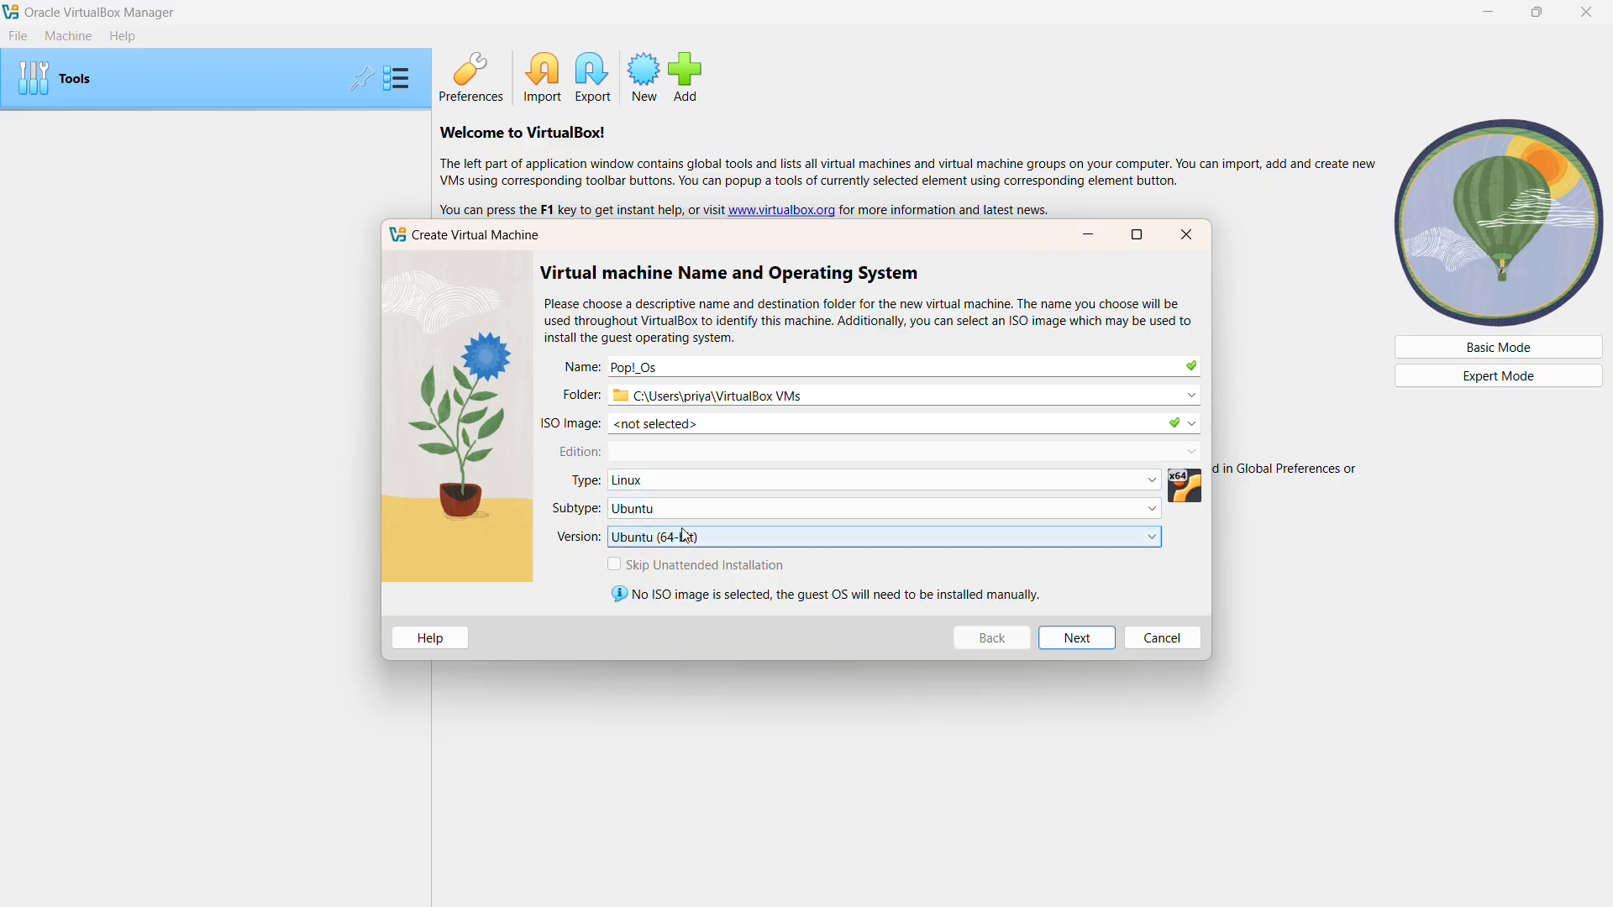
Give Pop!_Os about 4.5 GB memory and 2 CPUs, keep the 25 GB disk, and finish.
{"action": "left_click", "coordinate": [1072, 643]}
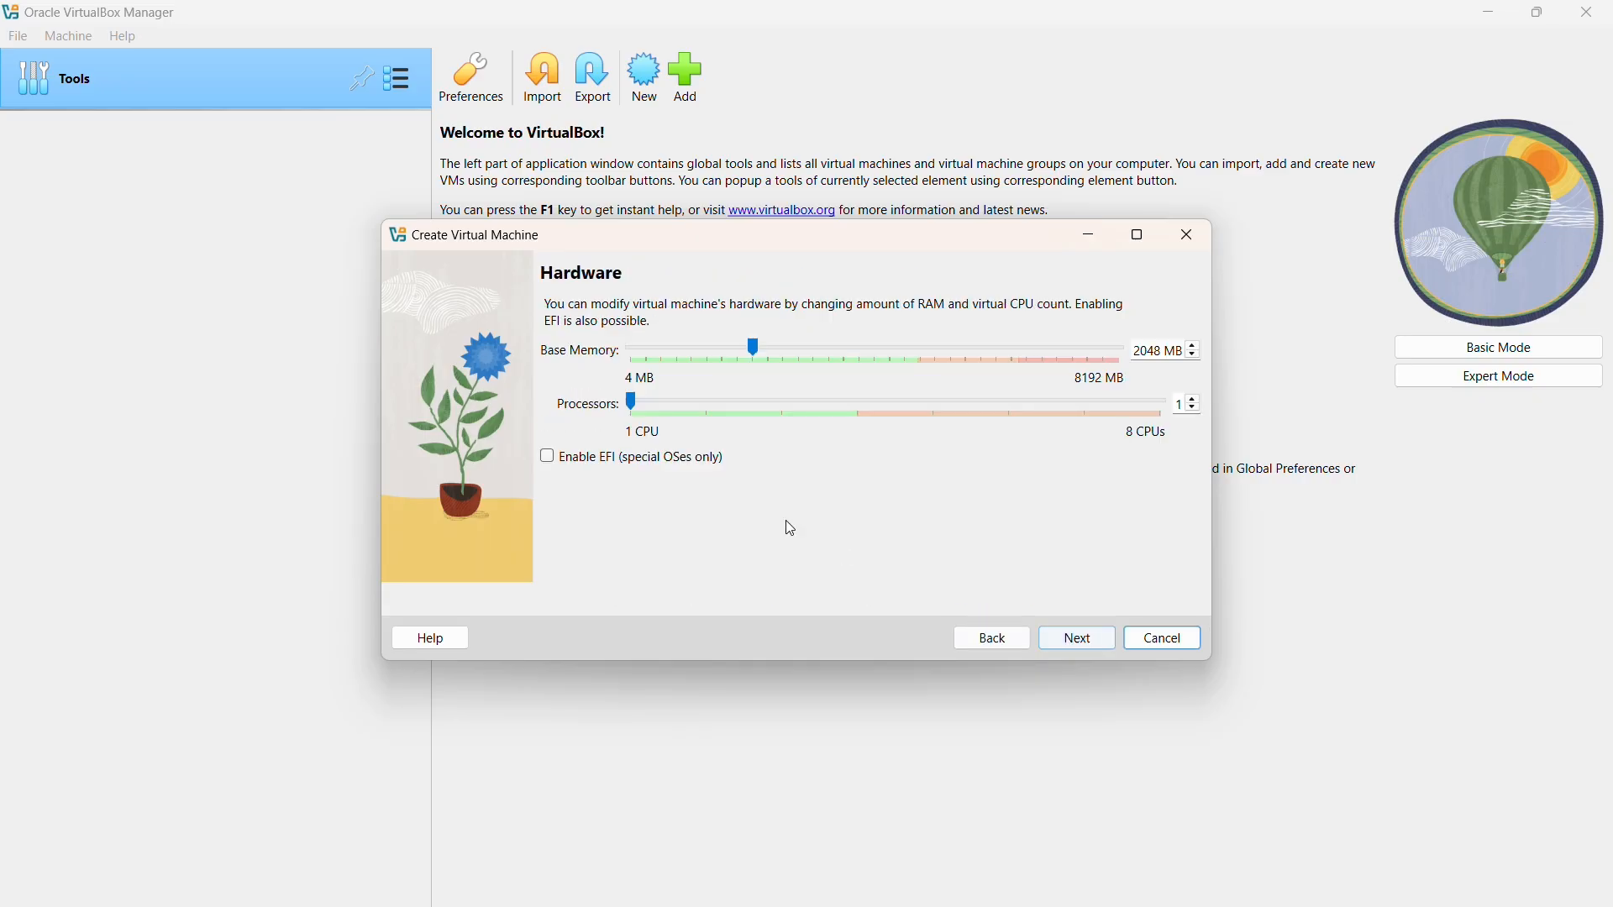
{"action": "left_click", "coordinate": [906, 360]}
{"action": "left_click", "coordinate": [859, 410]}
{"action": "left_click", "coordinate": [1069, 632]}
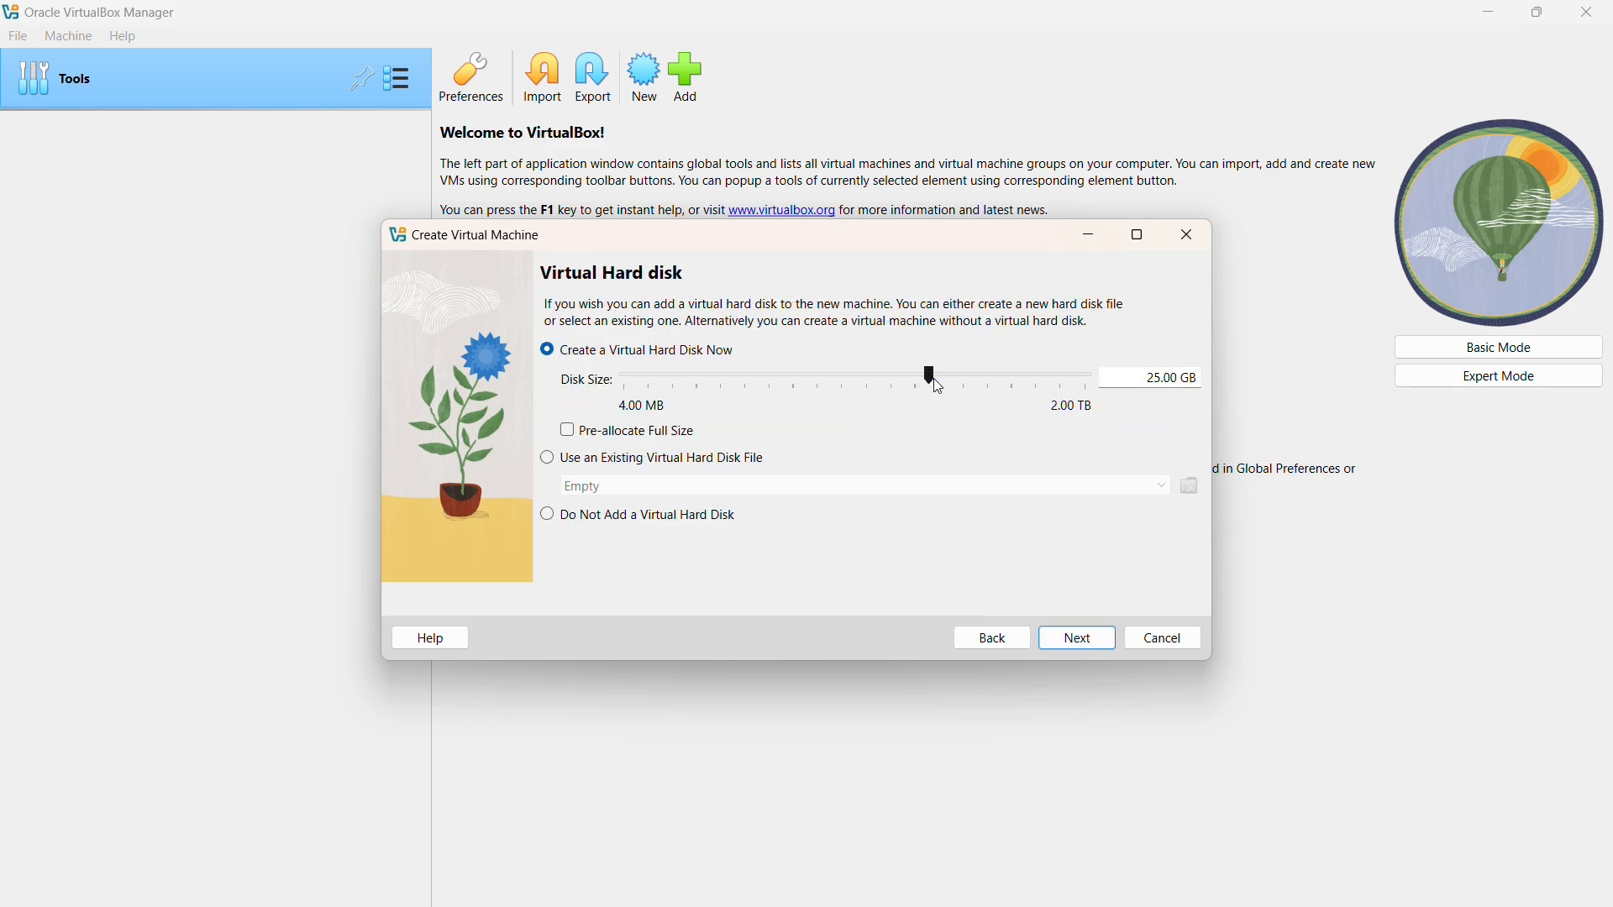
{"action": "left_click", "coordinate": [1106, 649]}
{"action": "left_click", "coordinate": [1081, 652]}
Load pop-os_22.04_amd64_intel_51.iso from the Desktop into the IDE optical drive and save settings.
{"action": "left_click", "coordinate": [538, 79]}
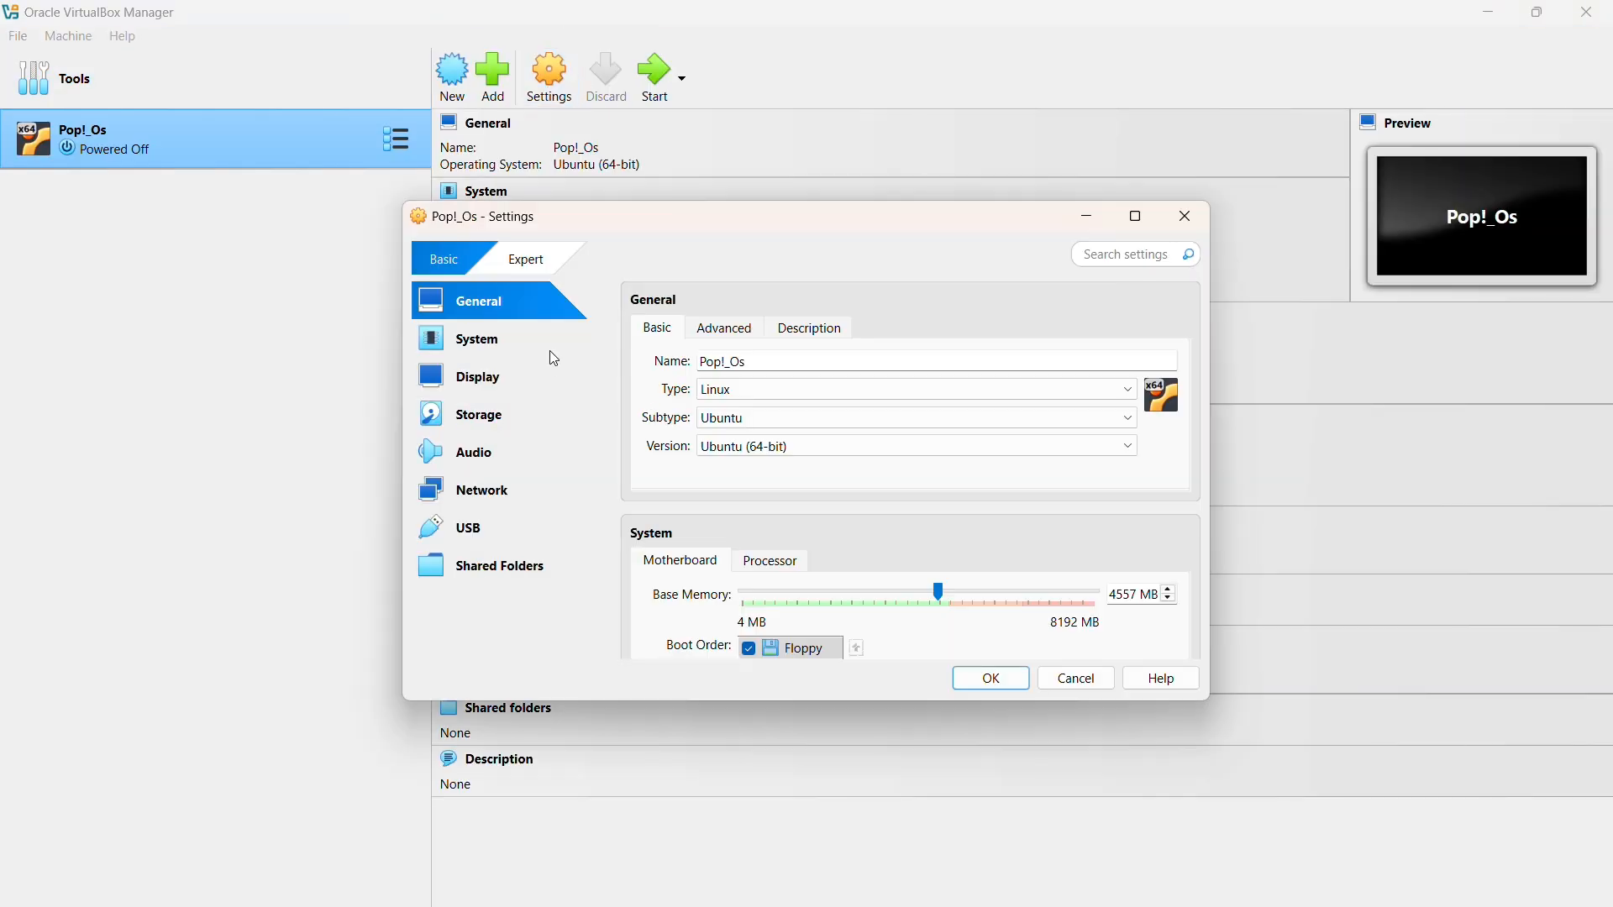
{"action": "left_click", "coordinate": [546, 415]}
{"action": "left_click", "coordinate": [711, 382]}
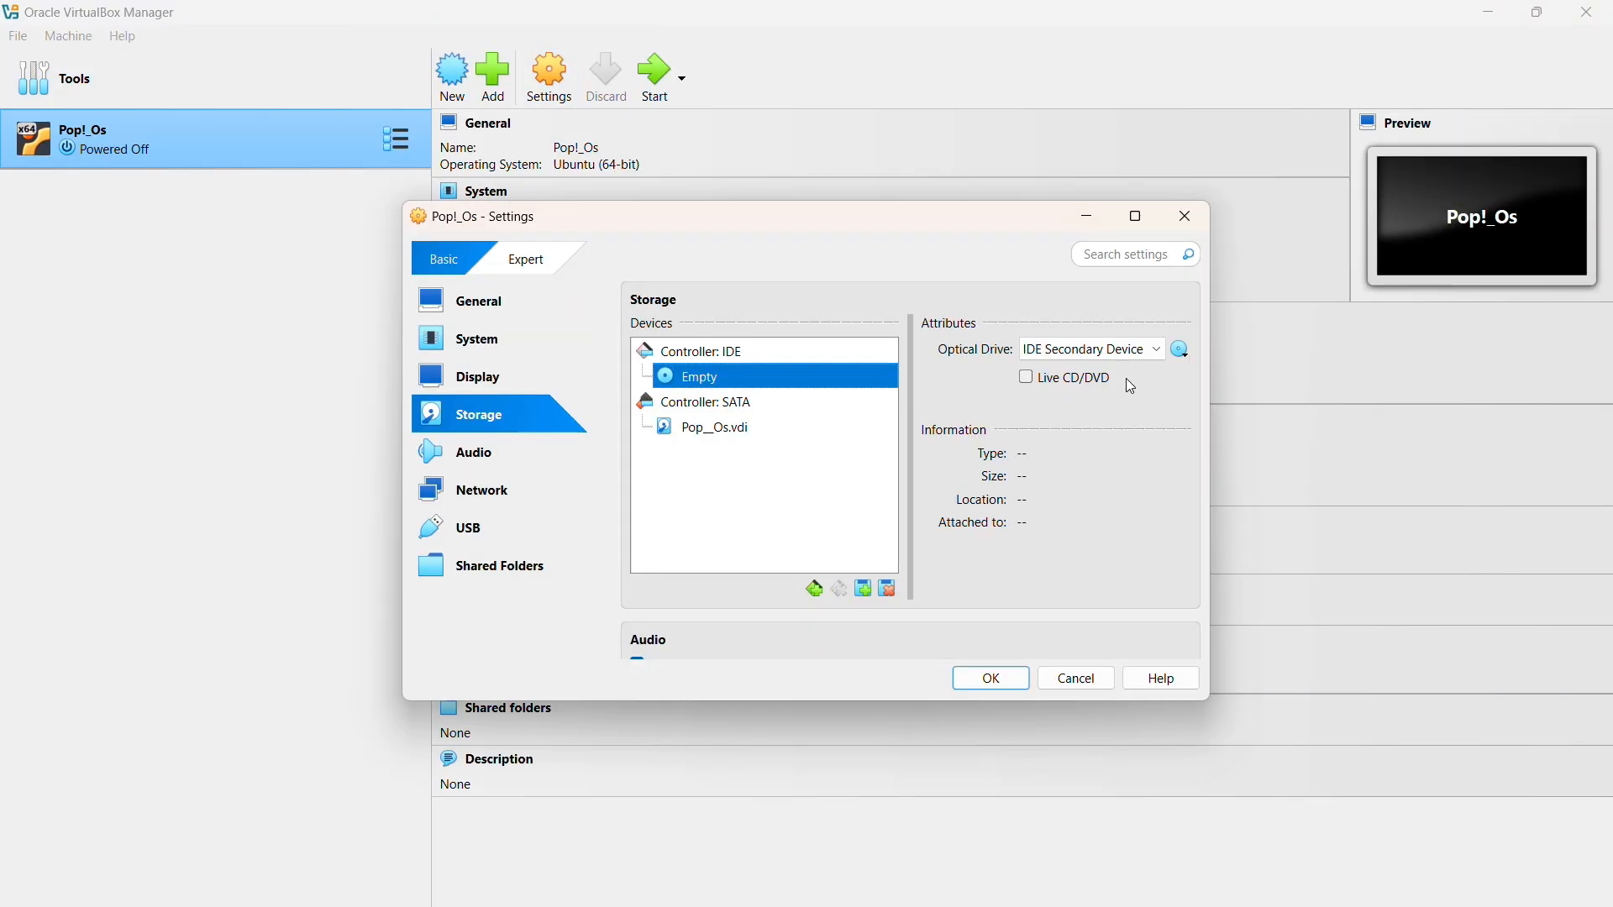
{"action": "left_click", "coordinate": [1184, 347]}
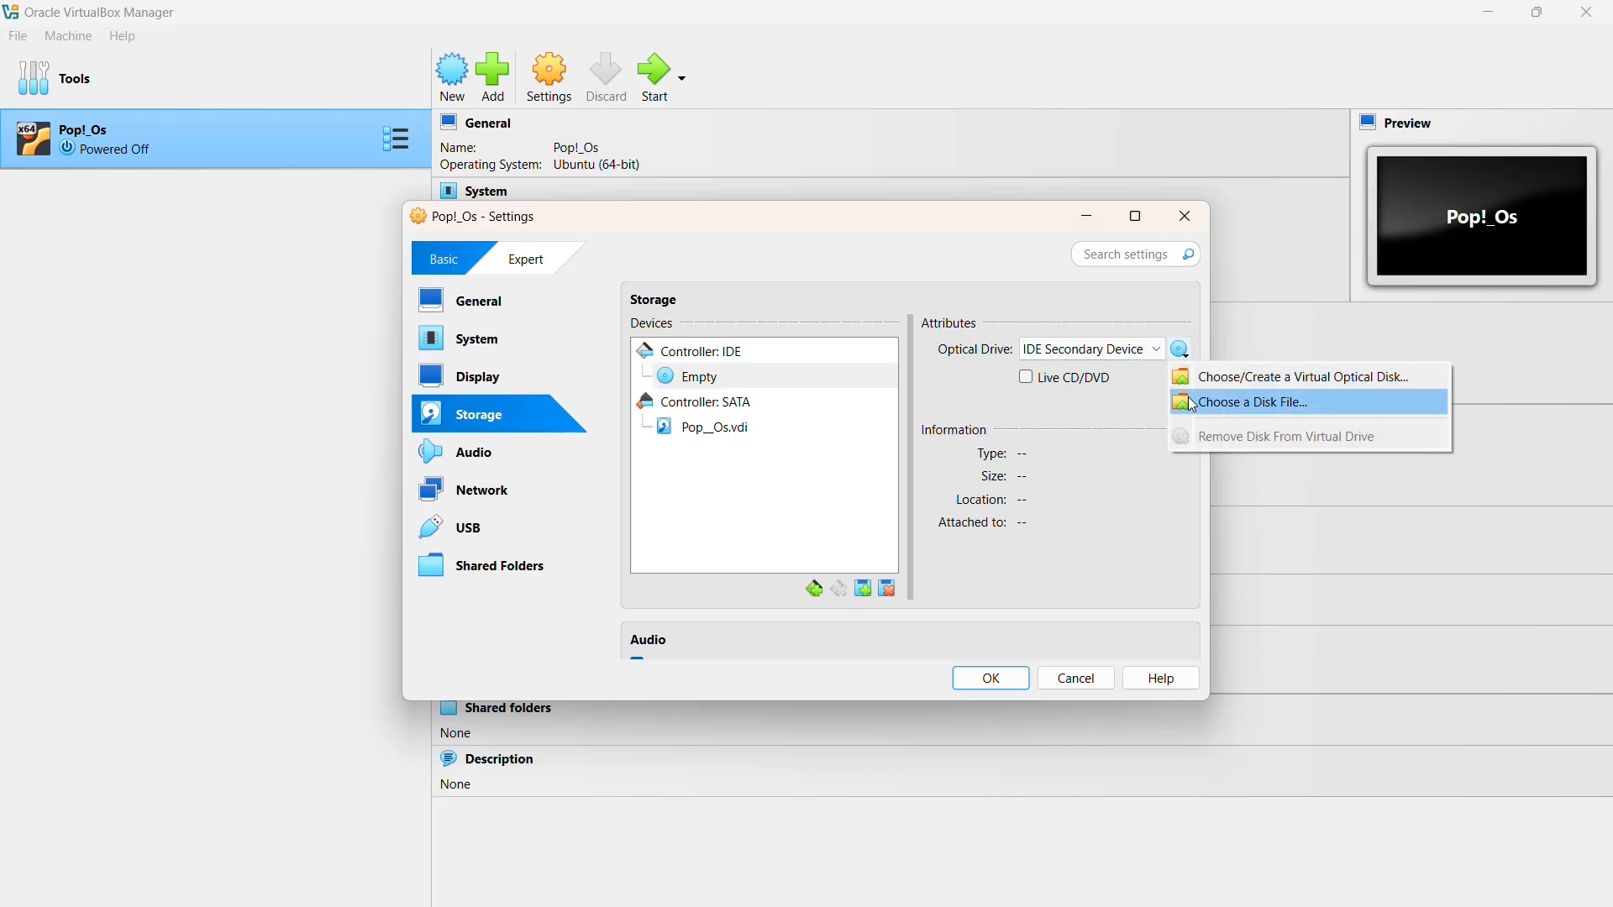
{"action": "left_click", "coordinate": [1226, 400]}
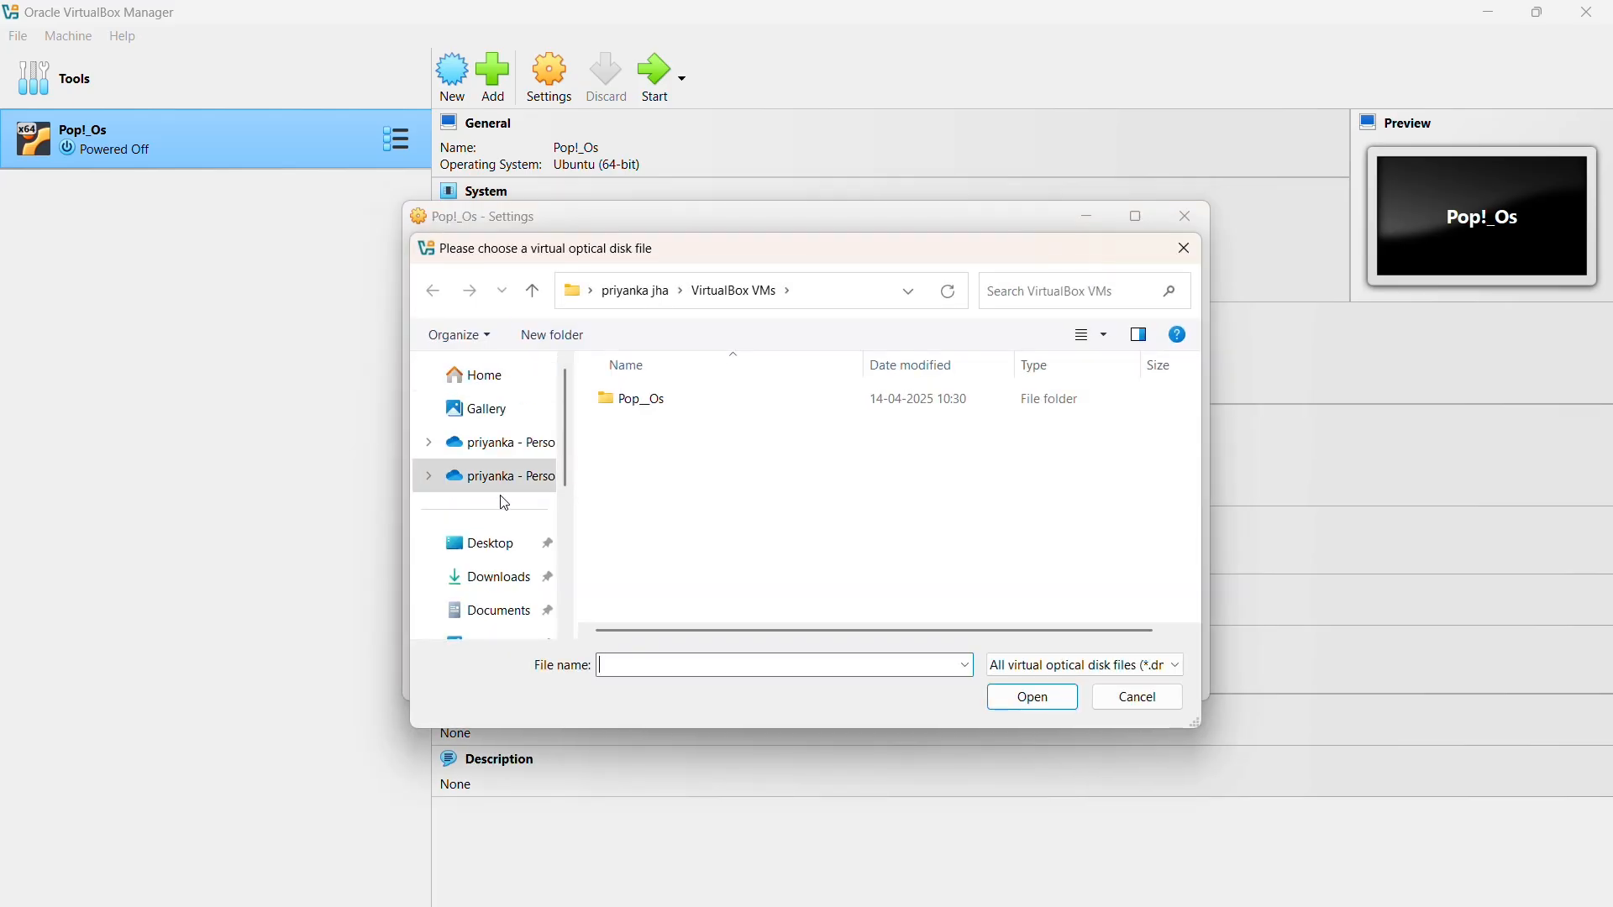
{"action": "scroll", "coordinate": [497, 502], "scroll_direction": "down", "scroll_amount": 5}
{"action": "scroll", "coordinate": [494, 490], "scroll_direction": "up", "scroll_amount": 5}
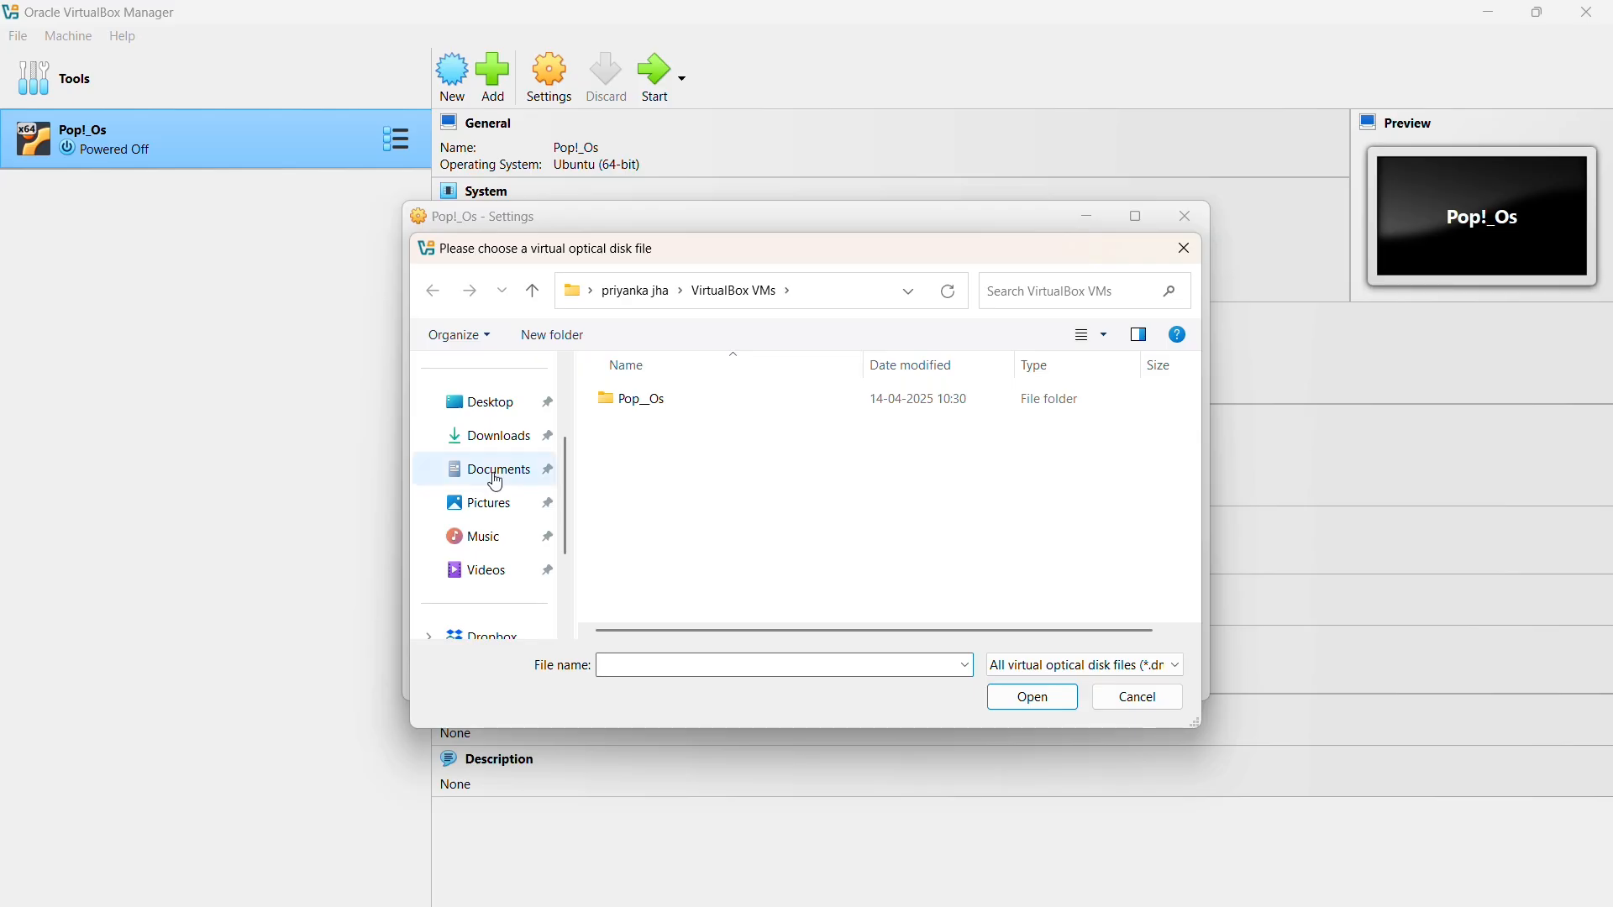
{"action": "left_click", "coordinate": [486, 402]}
{"action": "double_click", "coordinate": [725, 437]}
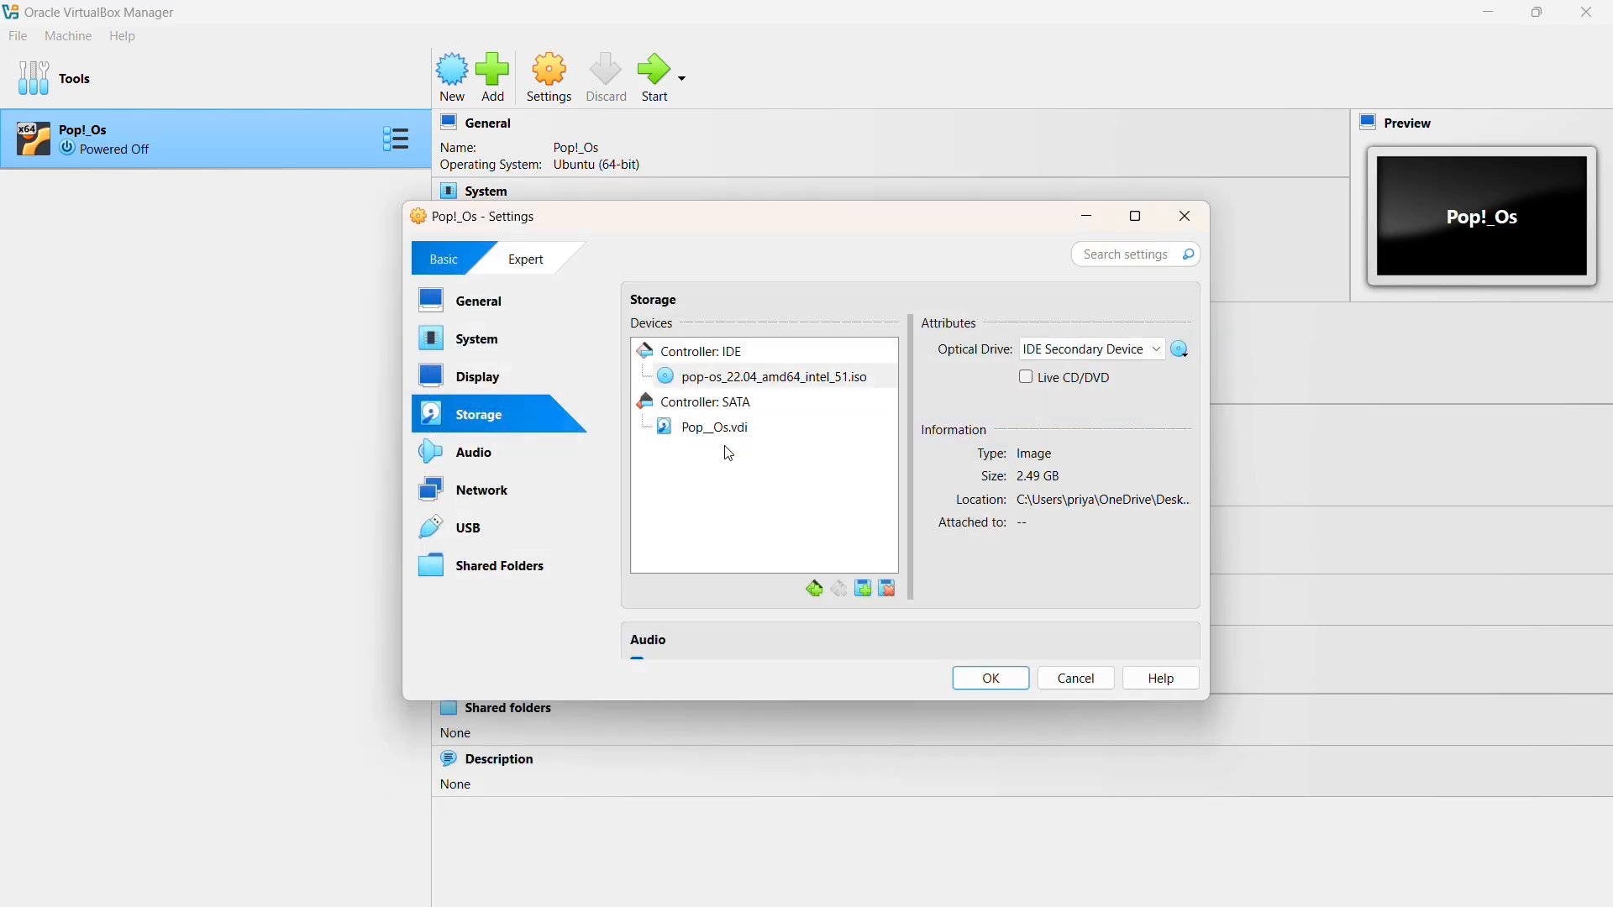
{"action": "left_click", "coordinate": [990, 677]}
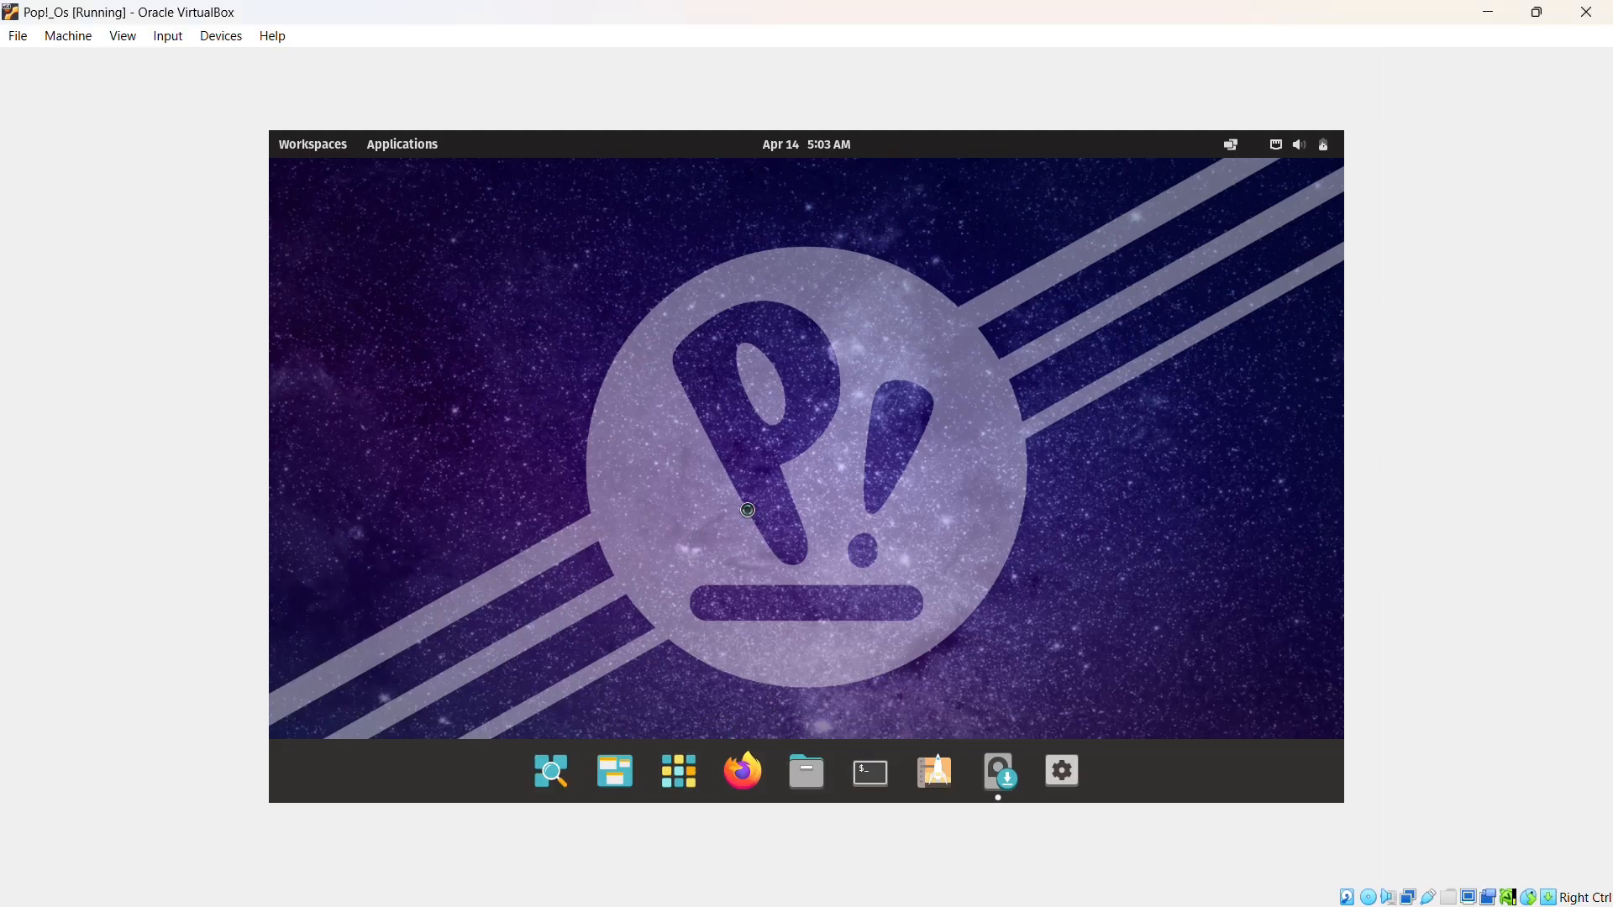
Choose the installer language, India as region, and the English (US) keyboard layout.
{"action": "left_click", "coordinate": [1145, 690]}
{"action": "left_click", "coordinate": [897, 562]}
{"action": "left_click", "coordinate": [1131, 687]}
{"action": "scroll", "coordinate": [947, 524], "scroll_direction": "up", "scroll_amount": 2}
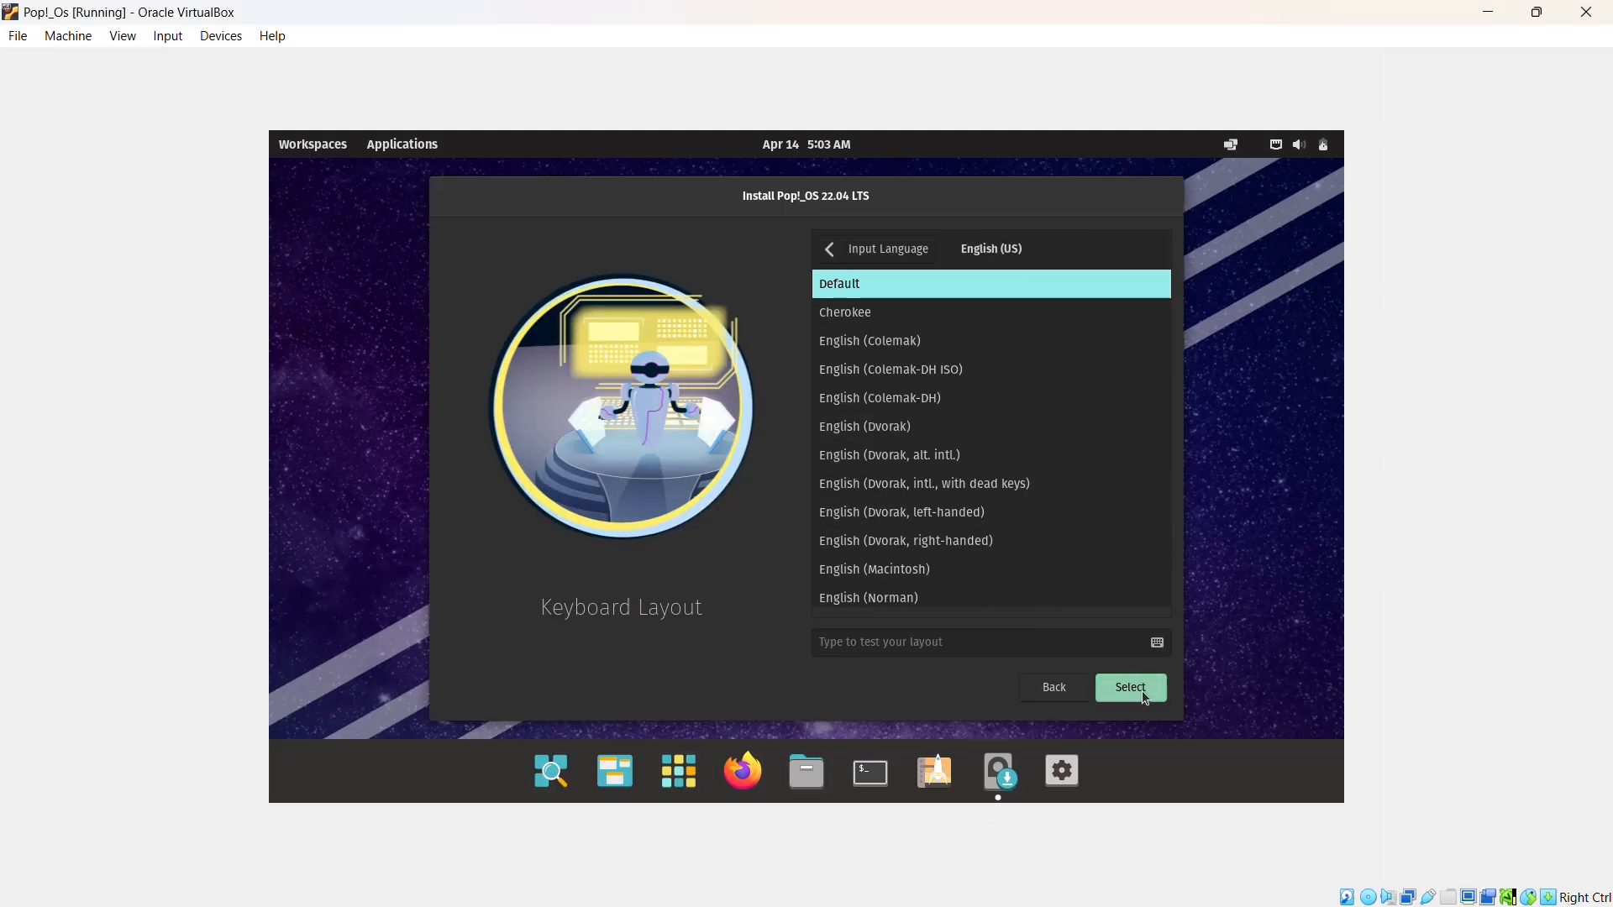
{"action": "left_click", "coordinate": [1142, 690]}
{"action": "left_click", "coordinate": [909, 432]}
Pick Clean Install on the drive, enter the user account and password, and begin installing.
{"action": "left_click", "coordinate": [1126, 684]}
{"action": "left_click", "coordinate": [1096, 690]}
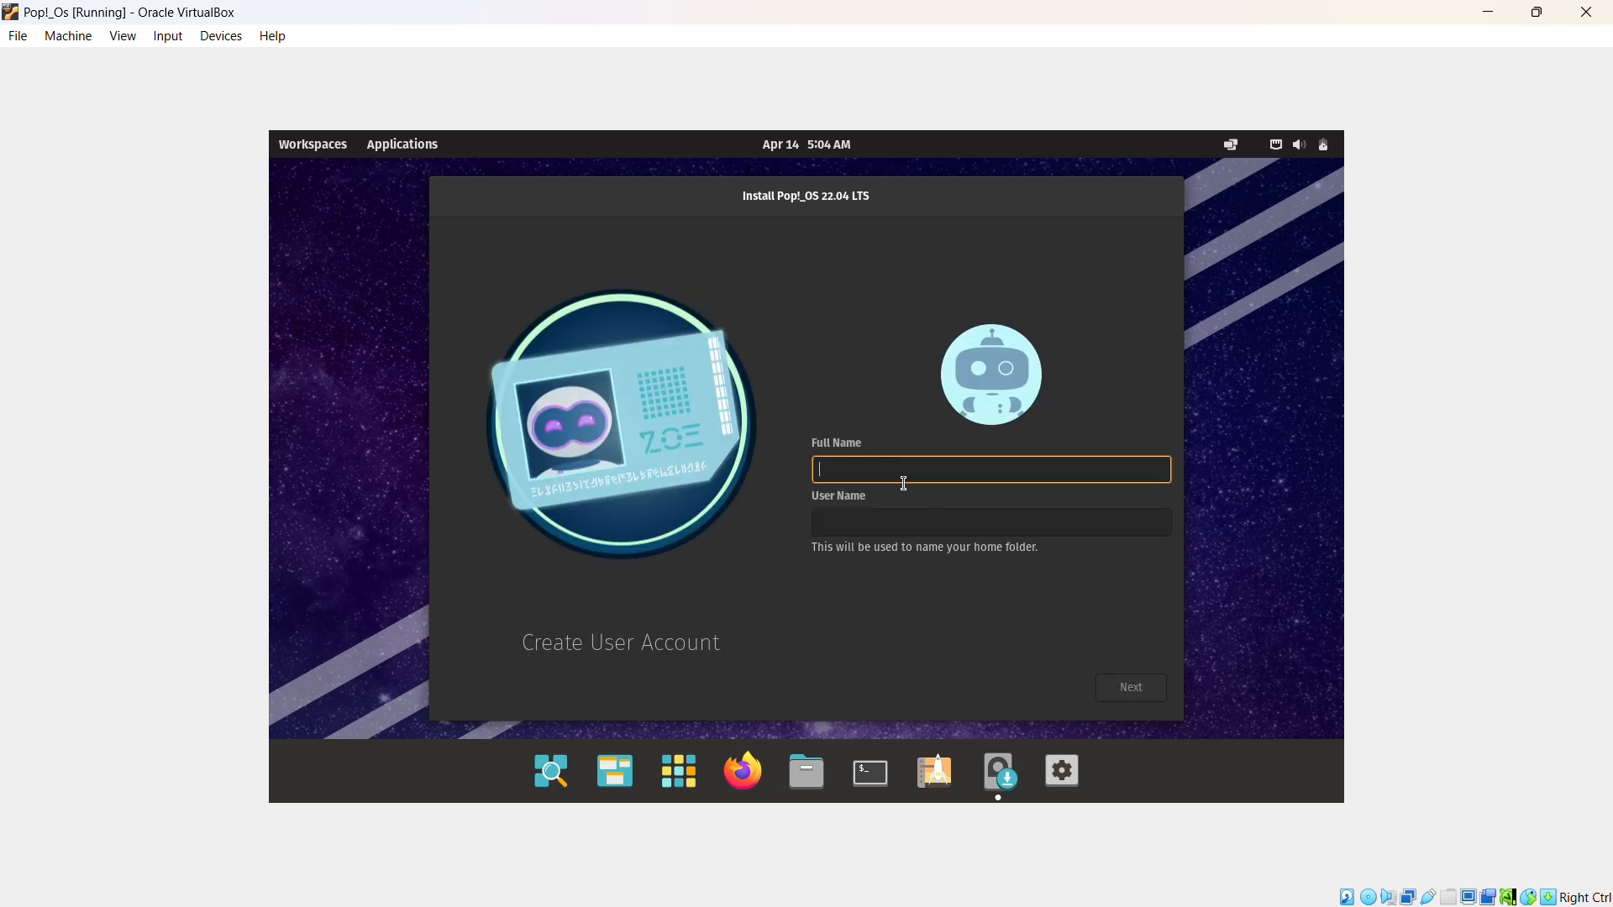
{"action": "key", "text": "Return"}
{"action": "type", "text": "12345678"}
{"action": "left_click", "coordinate": [878, 486]}
{"action": "left_click", "coordinate": [1108, 698]}
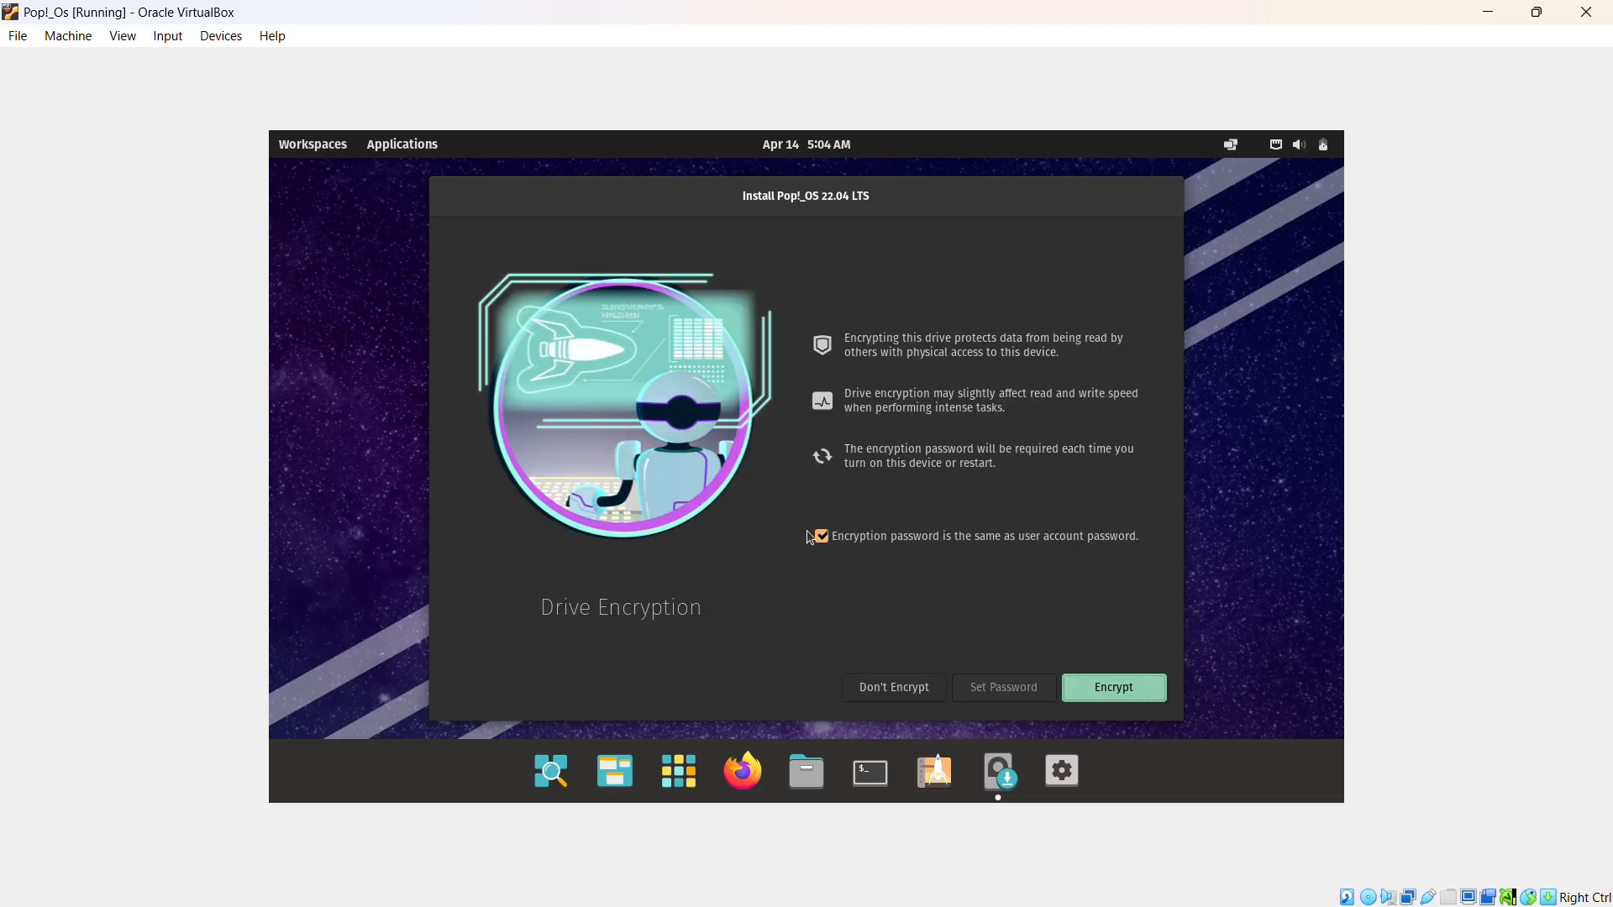
{"action": "left_click", "coordinate": [1109, 699]}
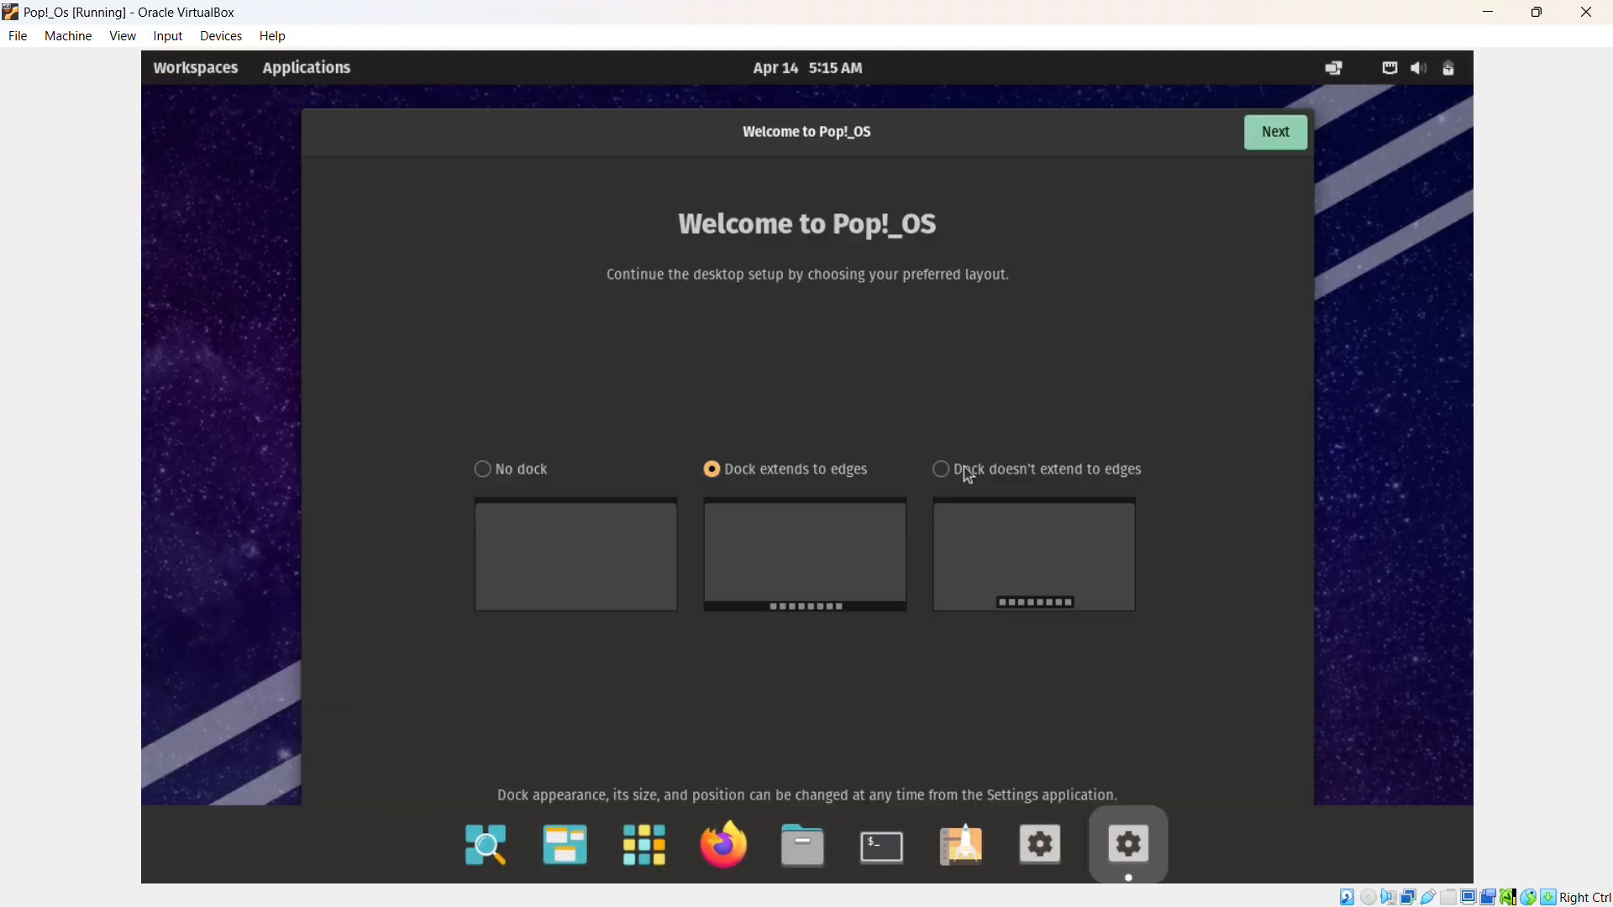
Accept the default dock, top bar, launcher, gesture and appearance settings.
{"action": "left_click", "coordinate": [1276, 134]}
{"action": "left_click", "coordinate": [1298, 138]}
{"action": "left_click", "coordinate": [1294, 143]}
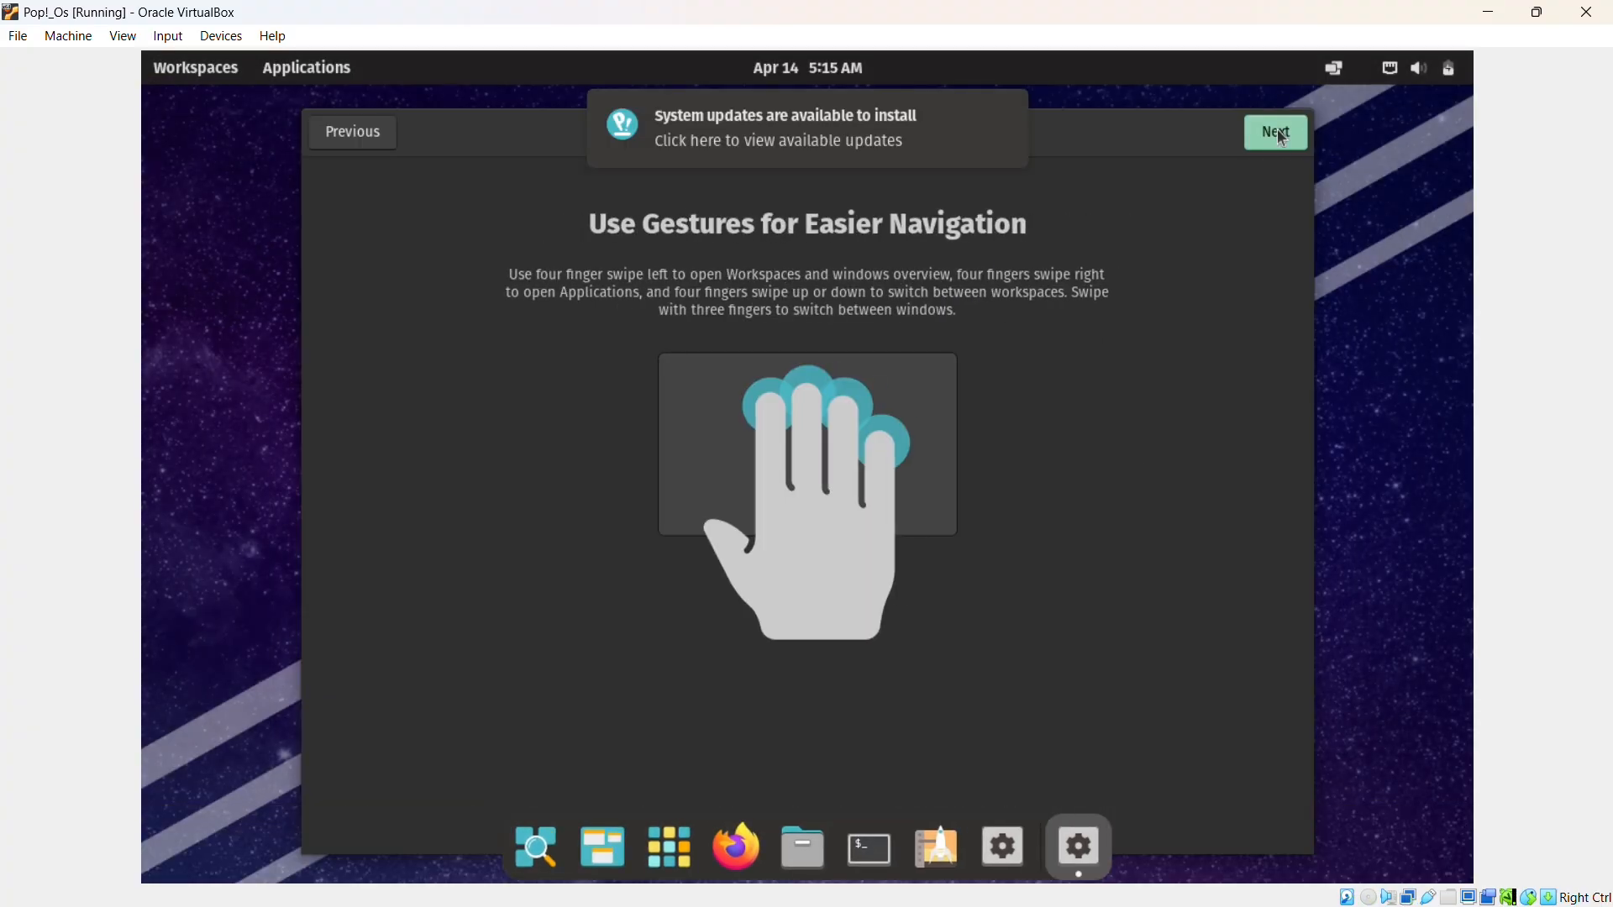
{"action": "left_click", "coordinate": [1291, 147]}
{"action": "left_click", "coordinate": [1289, 140]}
Search 'india' and set an Indian city time zone, skip online accounts, and finish setup.
{"action": "left_click", "coordinate": [1287, 139]}
{"action": "type", "text": "india"}
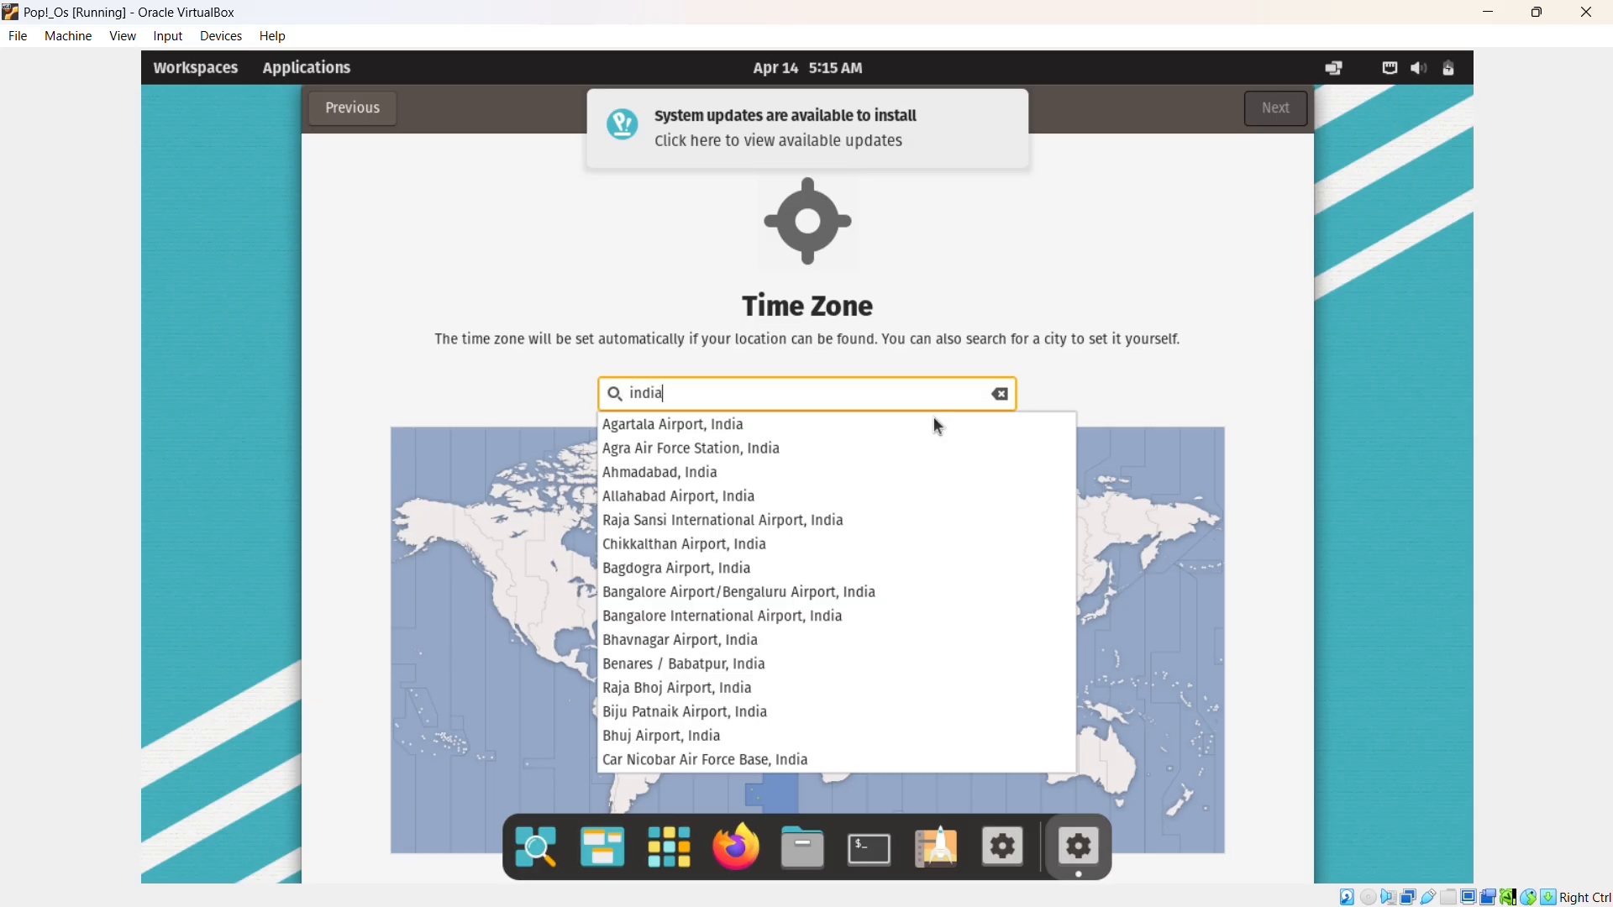
{"action": "left_click", "coordinate": [935, 417]}
{"action": "left_click", "coordinate": [1271, 115]}
{"action": "left_click", "coordinate": [1272, 115]}
{"action": "left_click", "coordinate": [831, 714]}
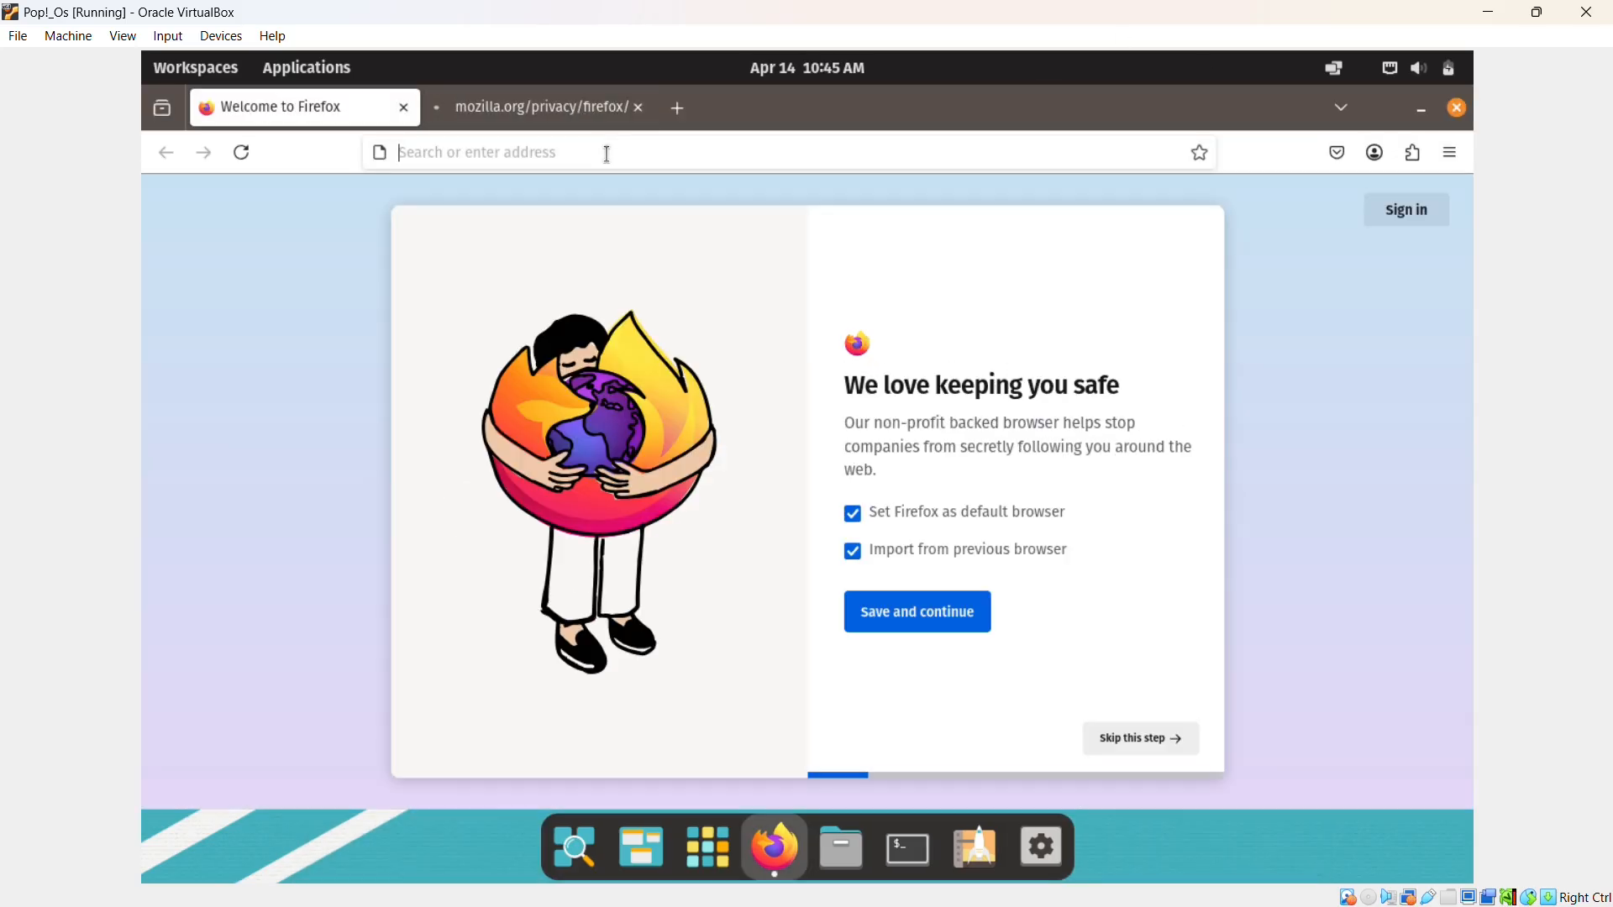
Search Firefox for 'mac2612 retroleap' and open the GitHub repository.
{"action": "left_click", "coordinate": [594, 152]}
{"action": "type", "text": "mac2612 retroleap"}
{"action": "key", "text": "Return"}
{"action": "left_click", "coordinate": [370, 345]}
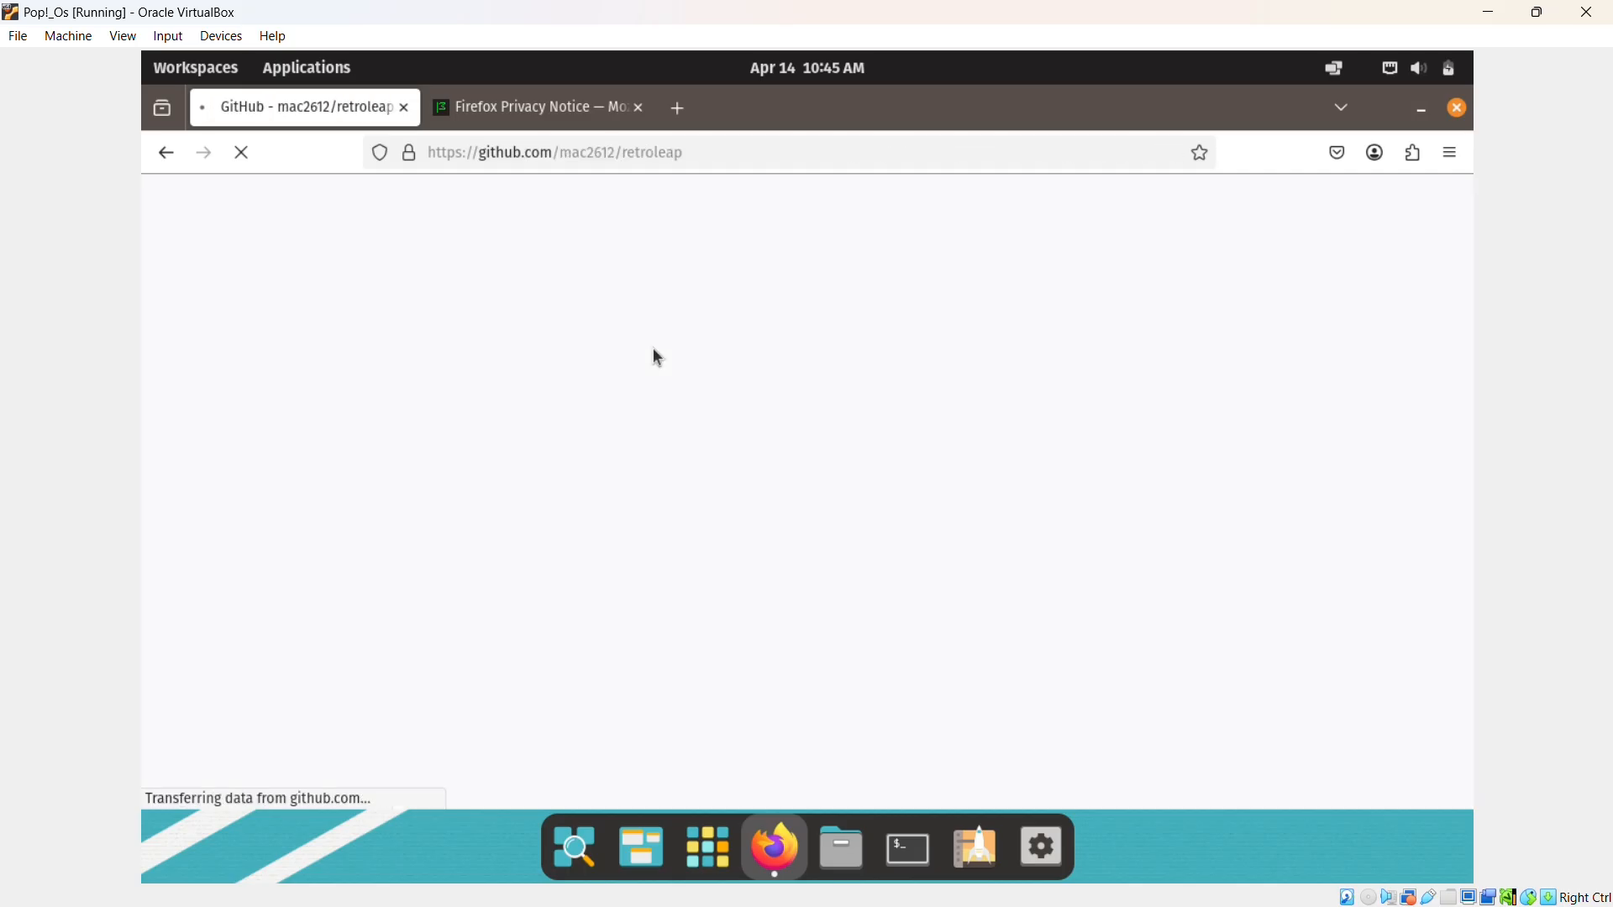
Copy 'sudo apt install sg3-utils git python' from README install step 1.
{"action": "scroll", "coordinate": [601, 382], "scroll_direction": "down", "scroll_amount": 15}
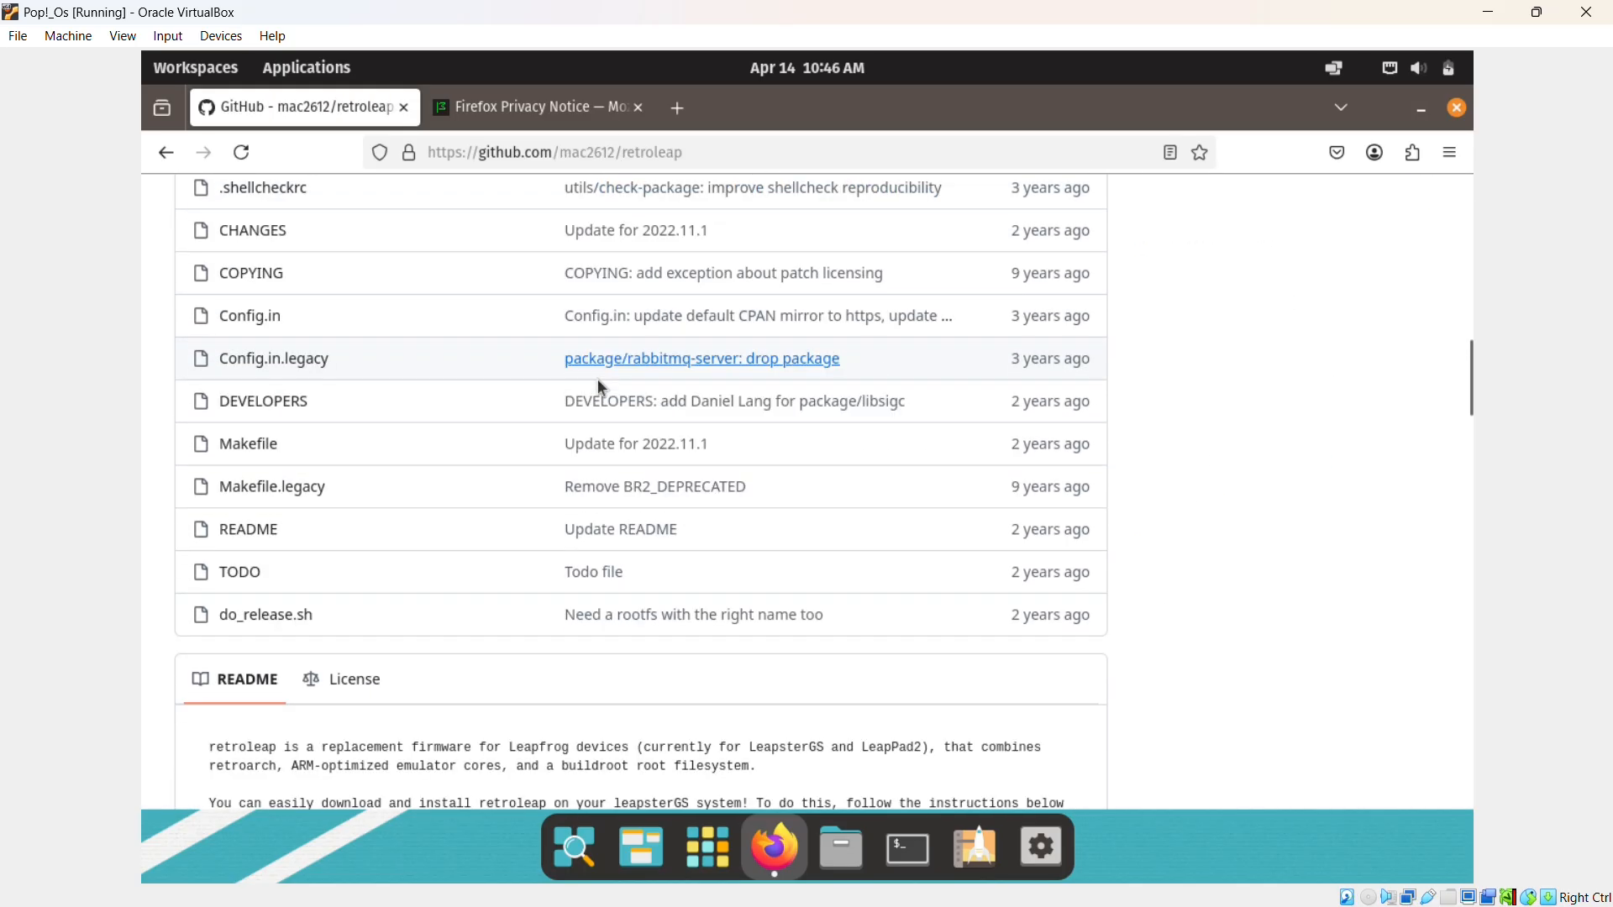
{"action": "scroll", "coordinate": [602, 382], "scroll_direction": "down", "scroll_amount": 5}
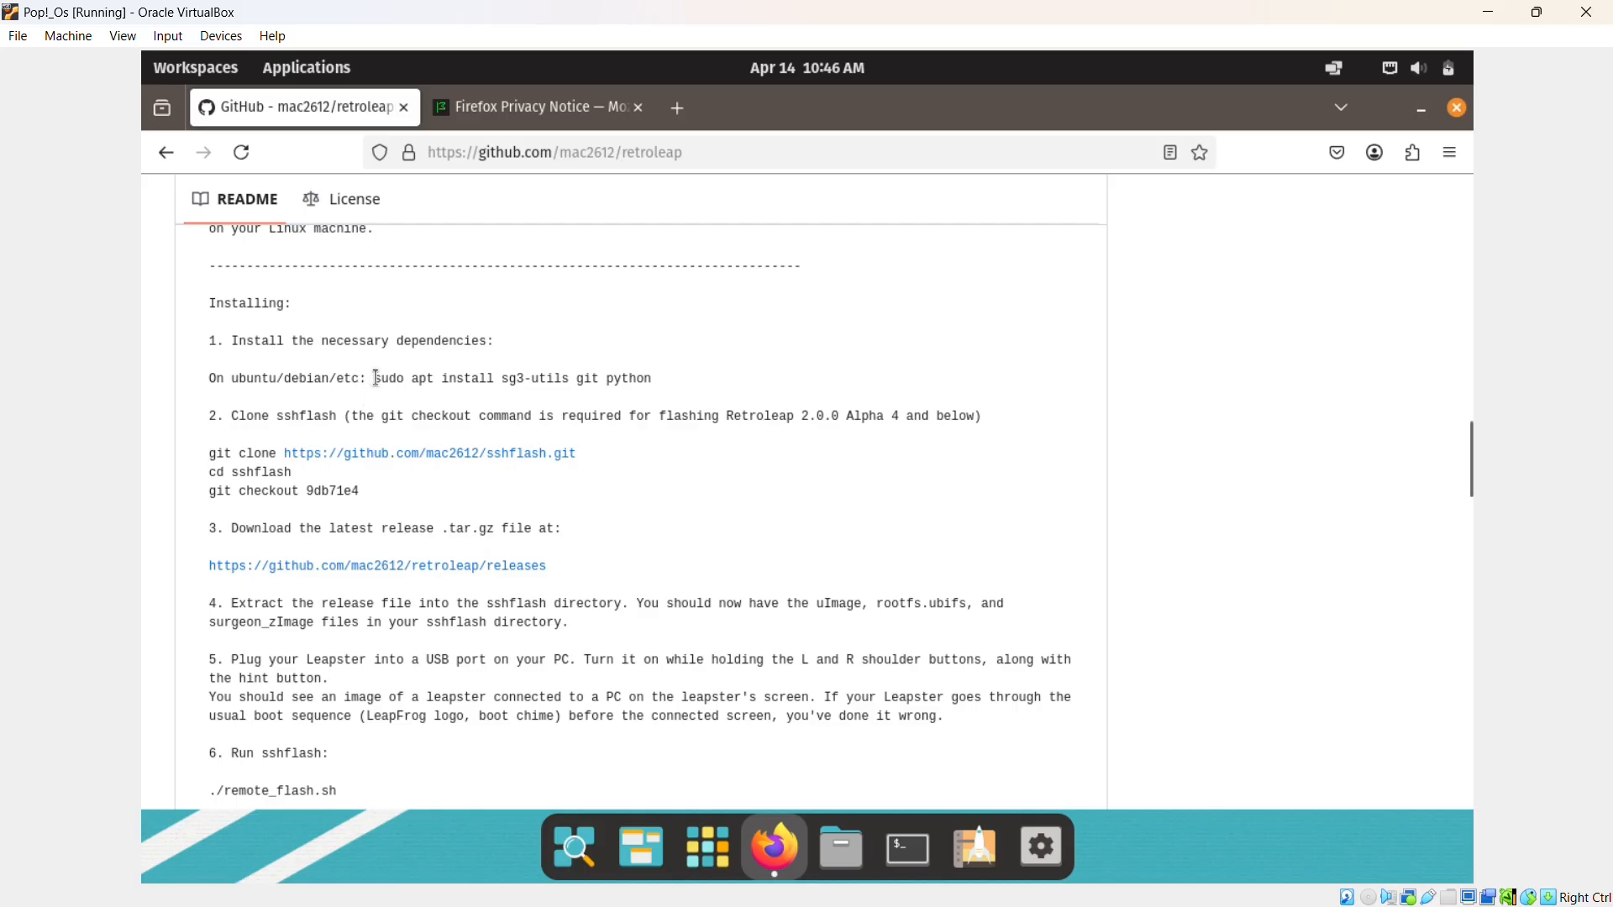
{"action": "left_click_drag", "start_coordinate": [576, 379], "coordinate": [659, 382]}
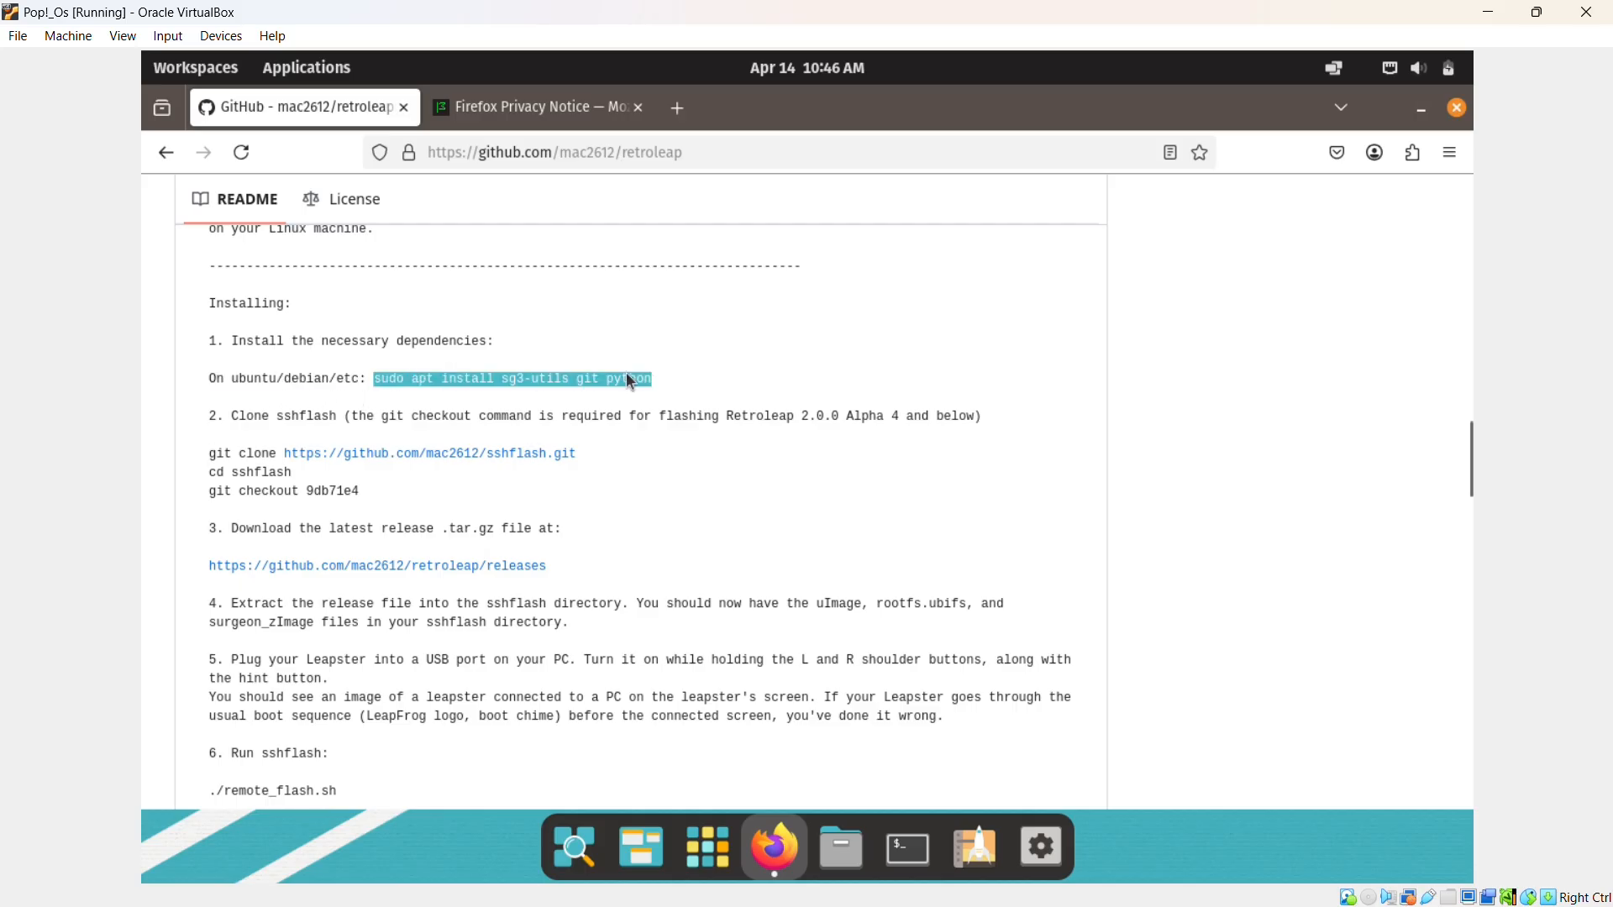
{"action": "right_click", "coordinate": [625, 379]}
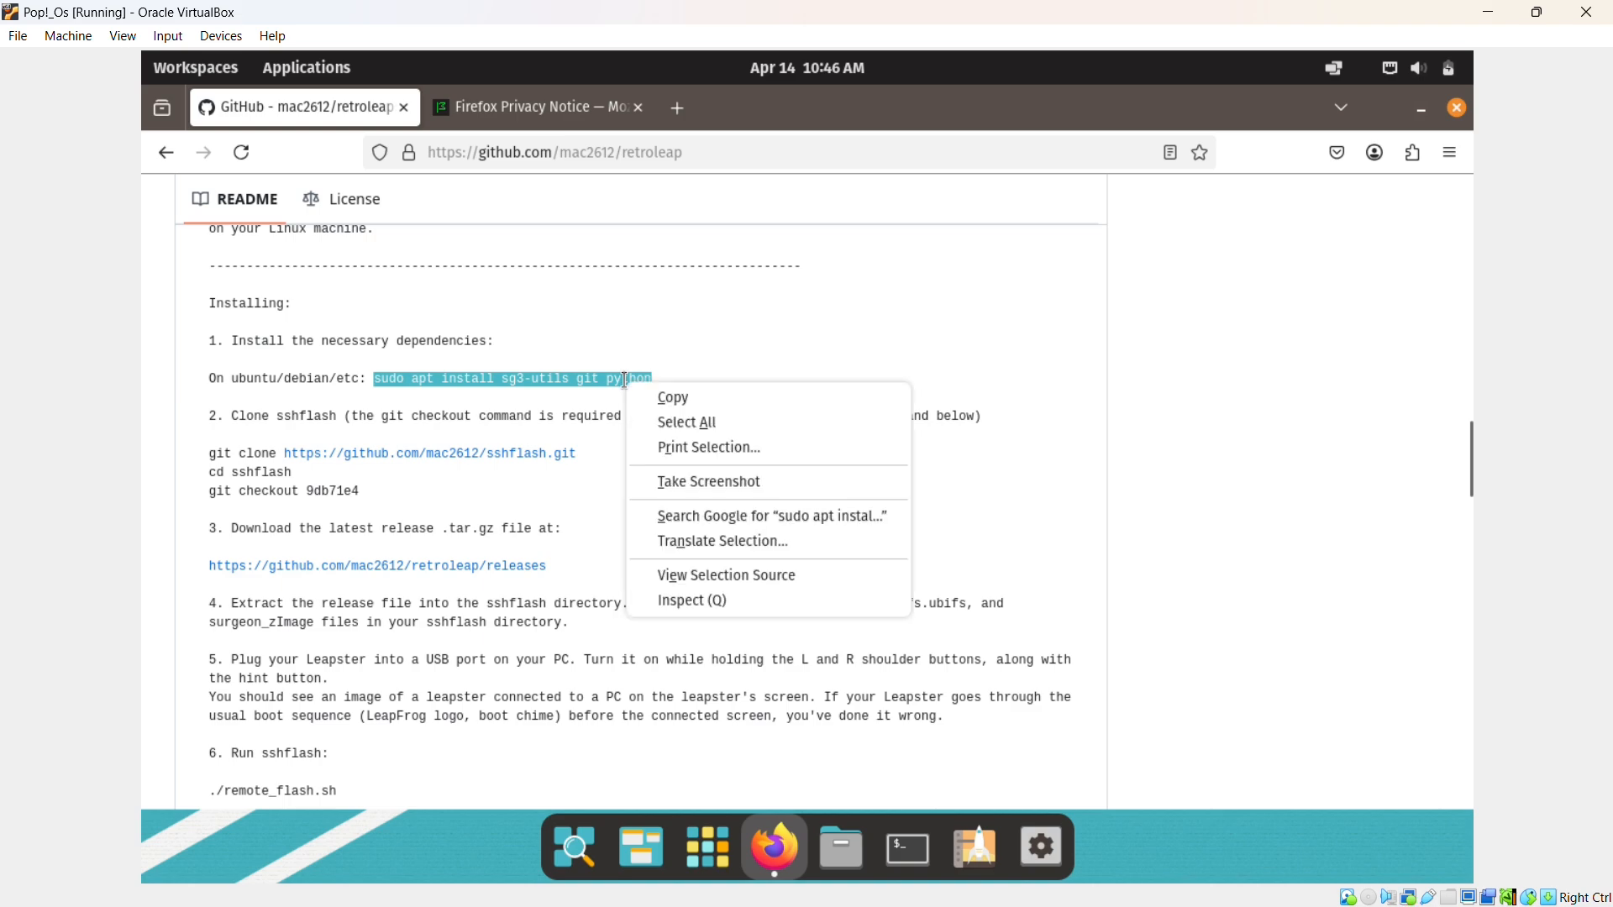
{"action": "left_click", "coordinate": [663, 400]}
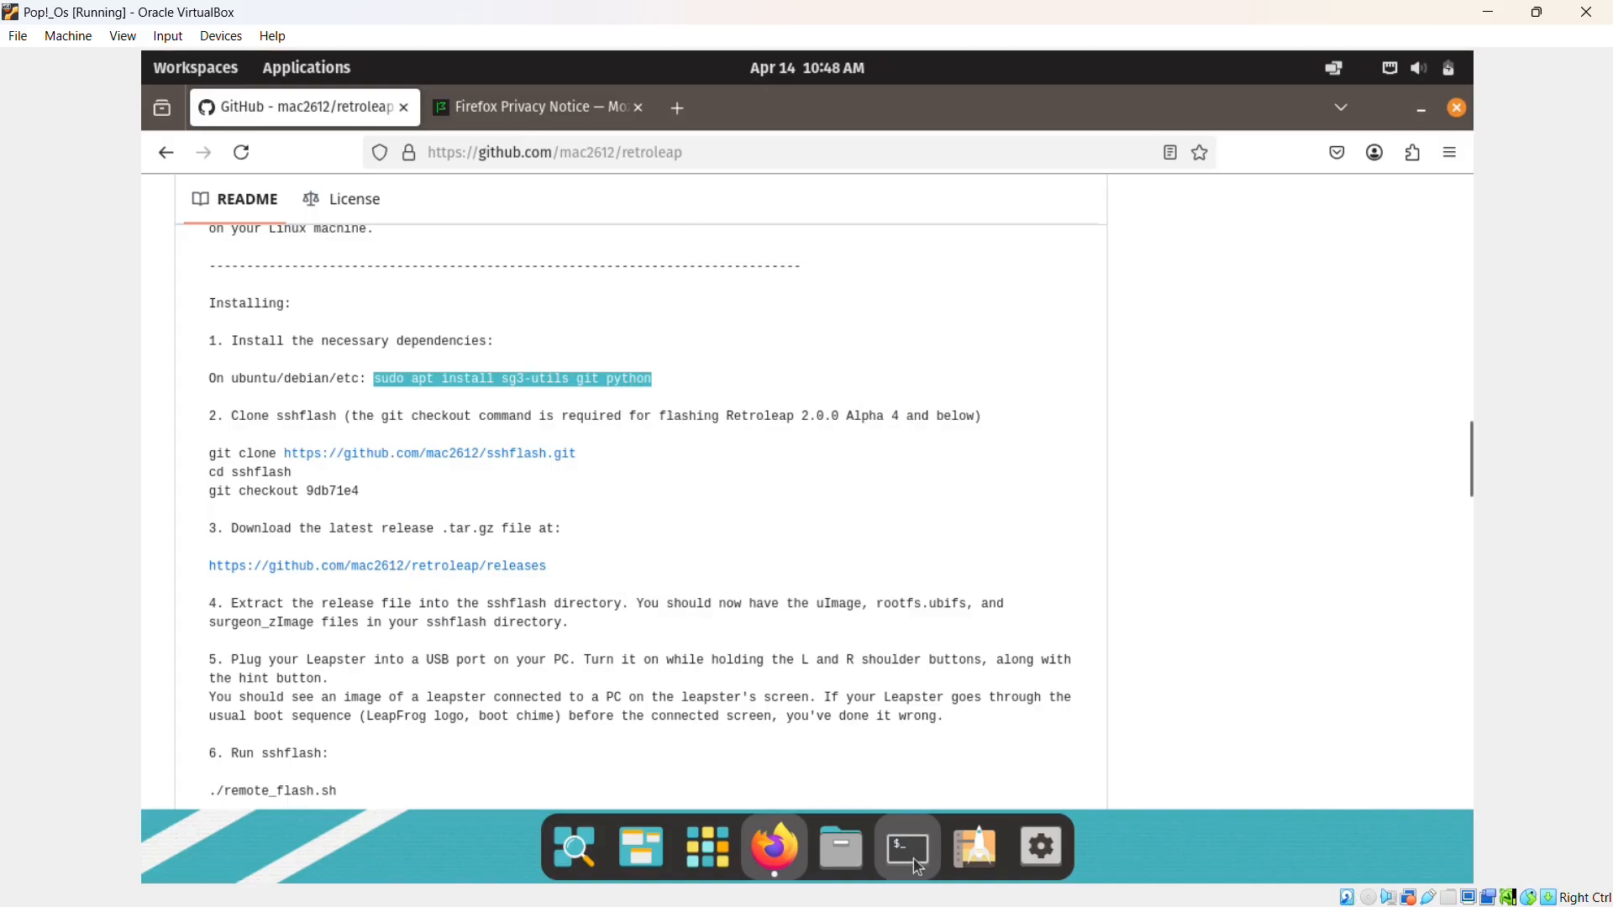
{"action": "left_click", "coordinate": [908, 850]}
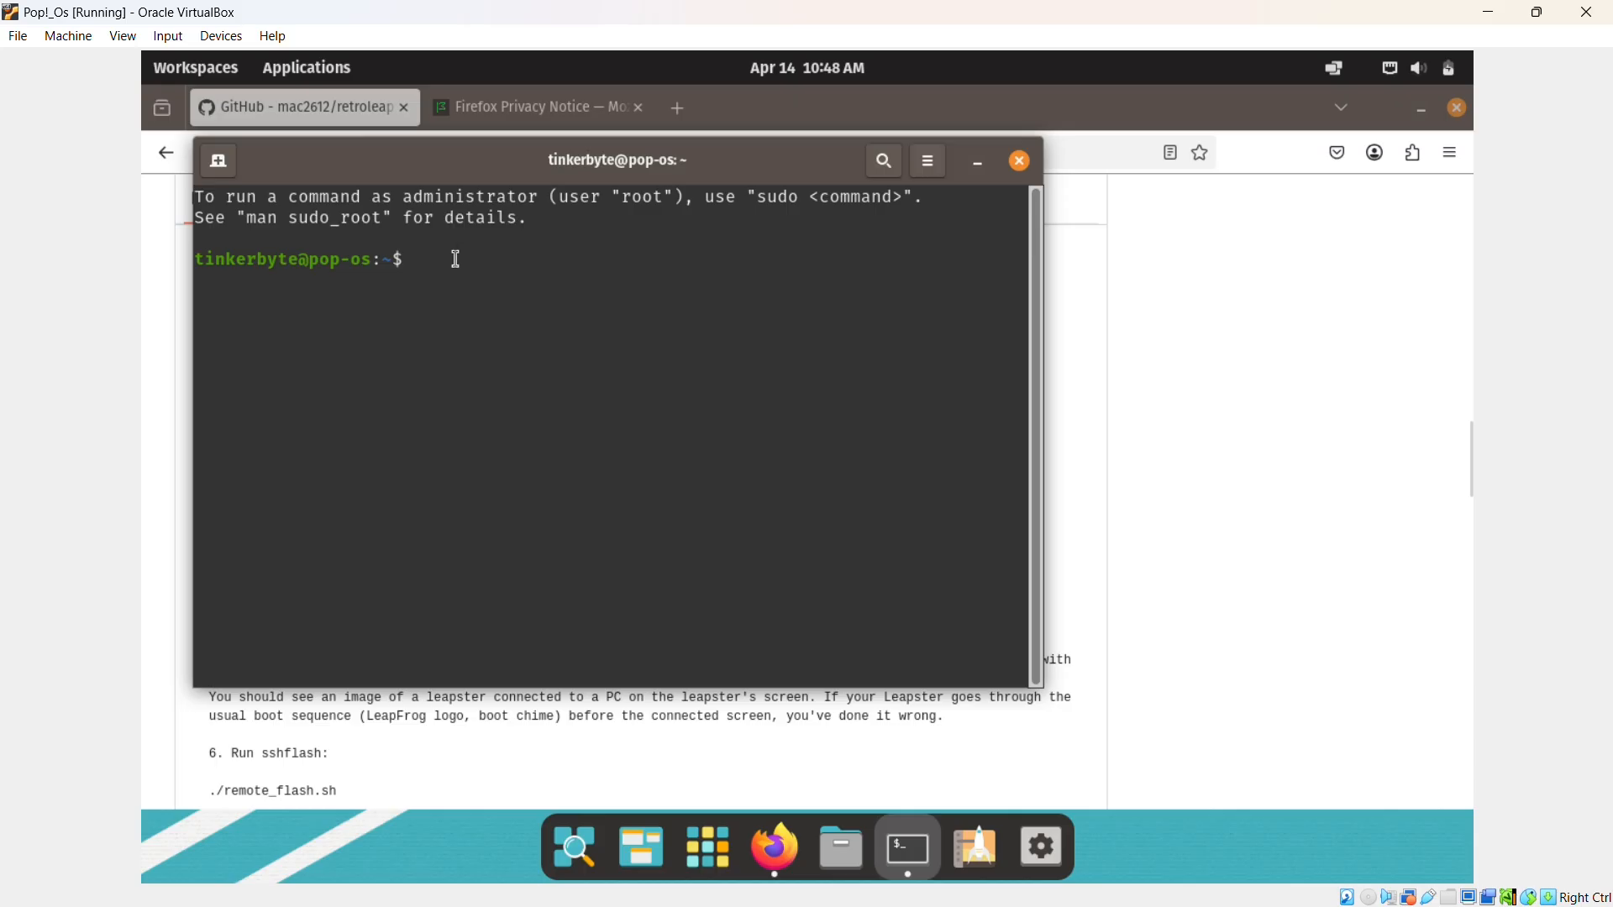
Paste and run the sg3-utils/git/python install command, confirming with the sudo password and y.
{"action": "right_click", "coordinate": [458, 265]}
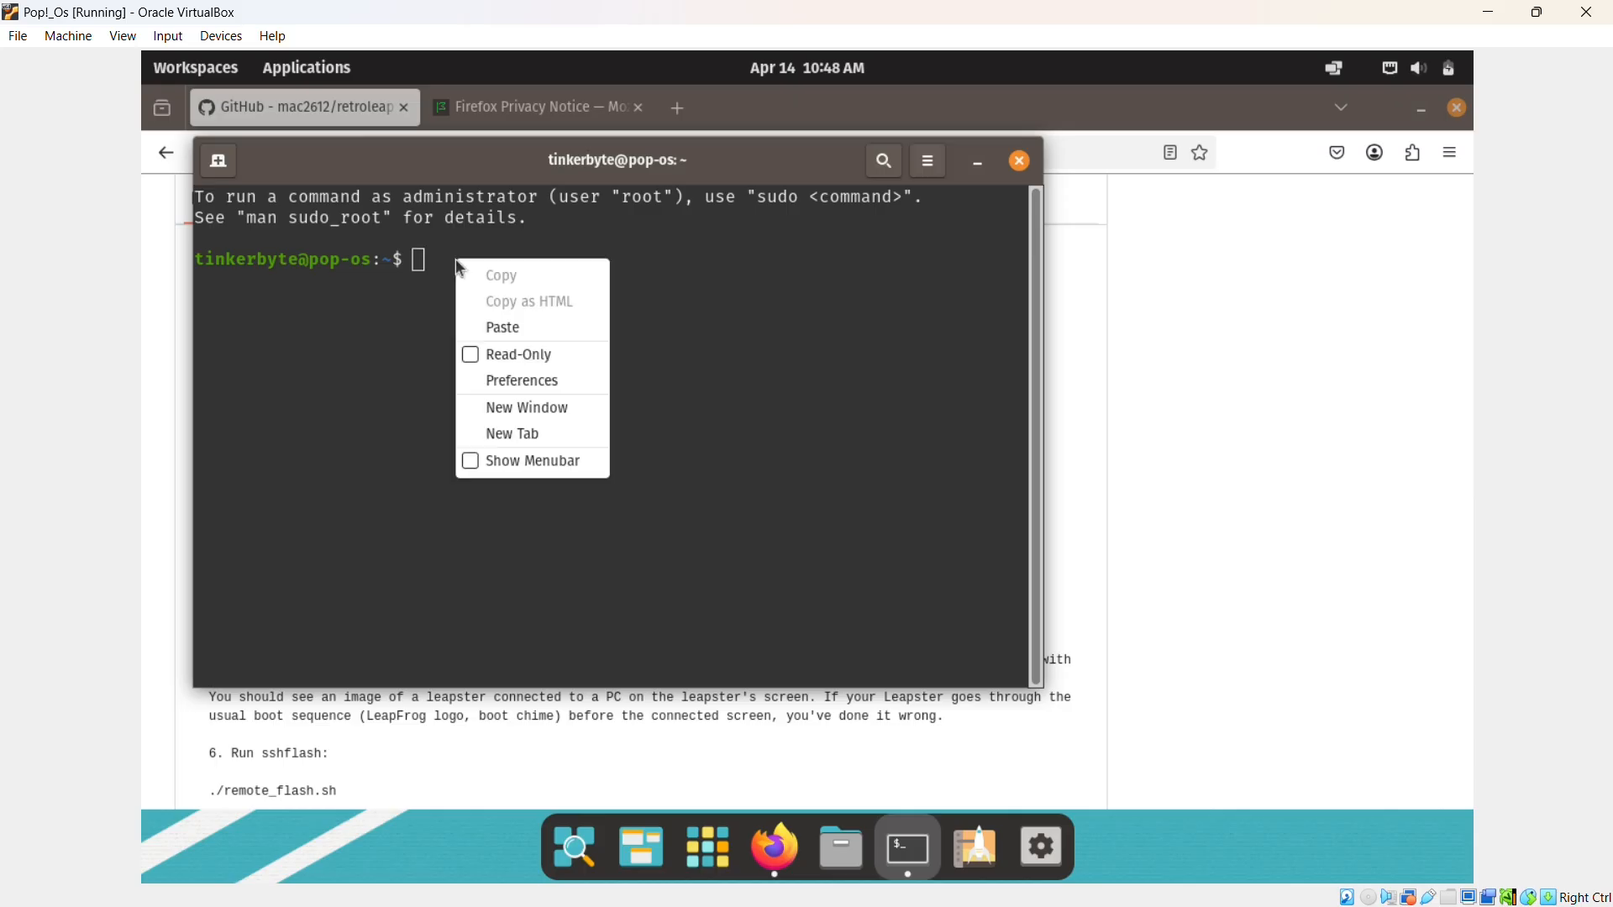
{"action": "left_click", "coordinate": [511, 327]}
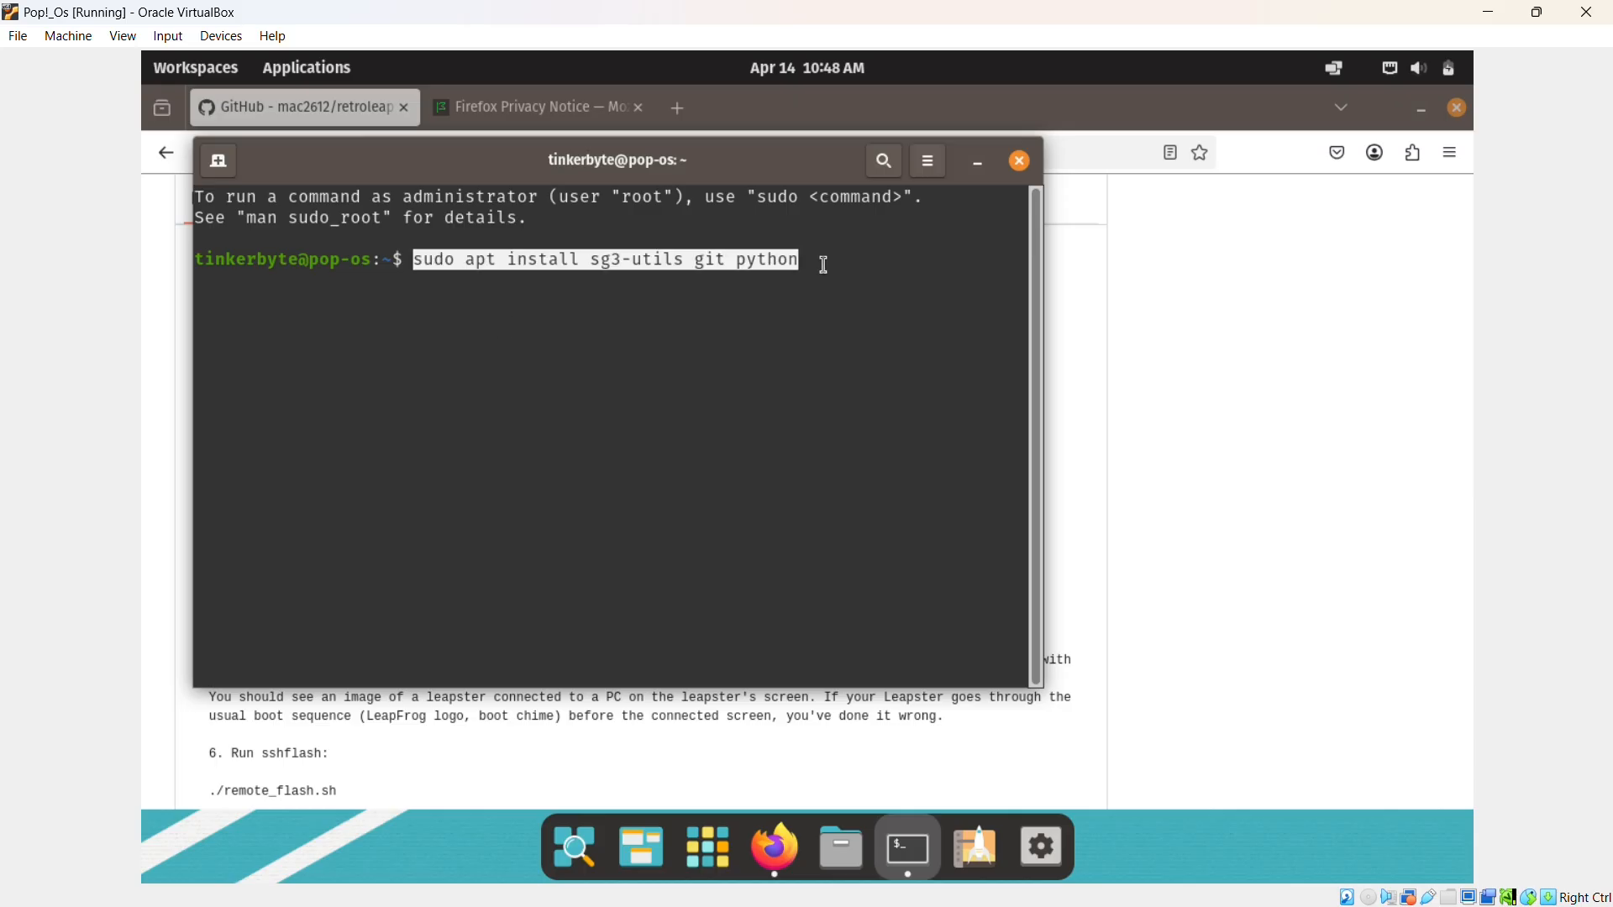
{"action": "key", "text": "Return"}
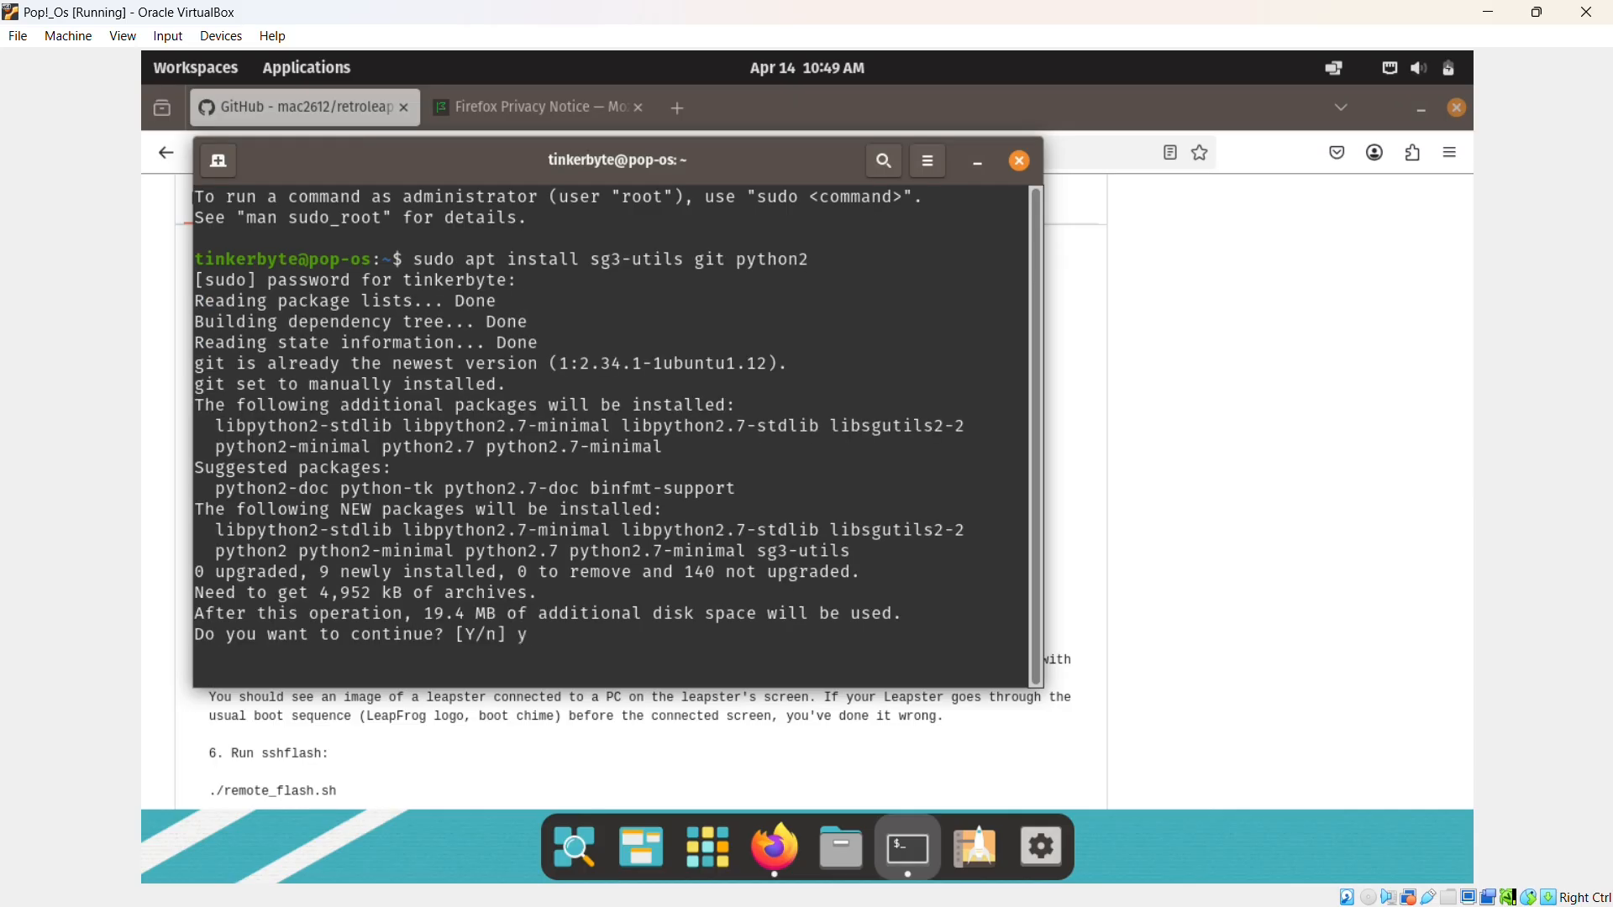
{"action": "type", "text": "y"}
{"action": "key", "text": "Return"}
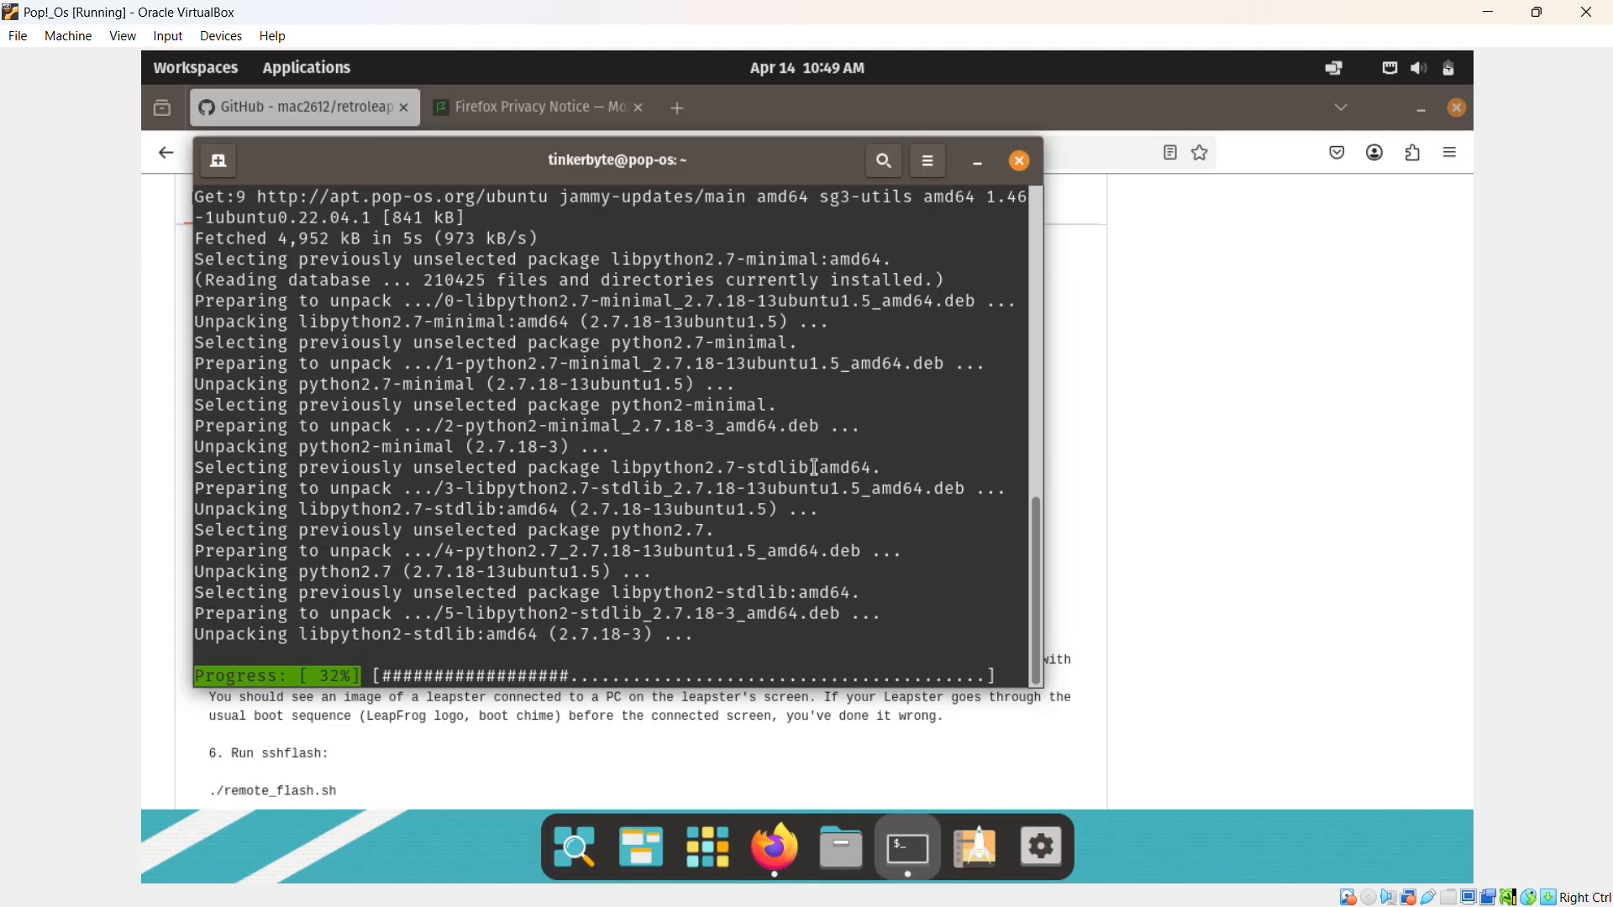
Copy the README's three-line sshflash git clone, cd and checkout 9db71e4 block into the terminal.
{"action": "key", "text": "alt+Tab"}
{"action": "left_click_drag", "start_coordinate": [208, 453], "coordinate": [361, 494]}
{"action": "key", "text": "alt+Tab"}
{"action": "middle_click", "coordinate": [431, 641]}
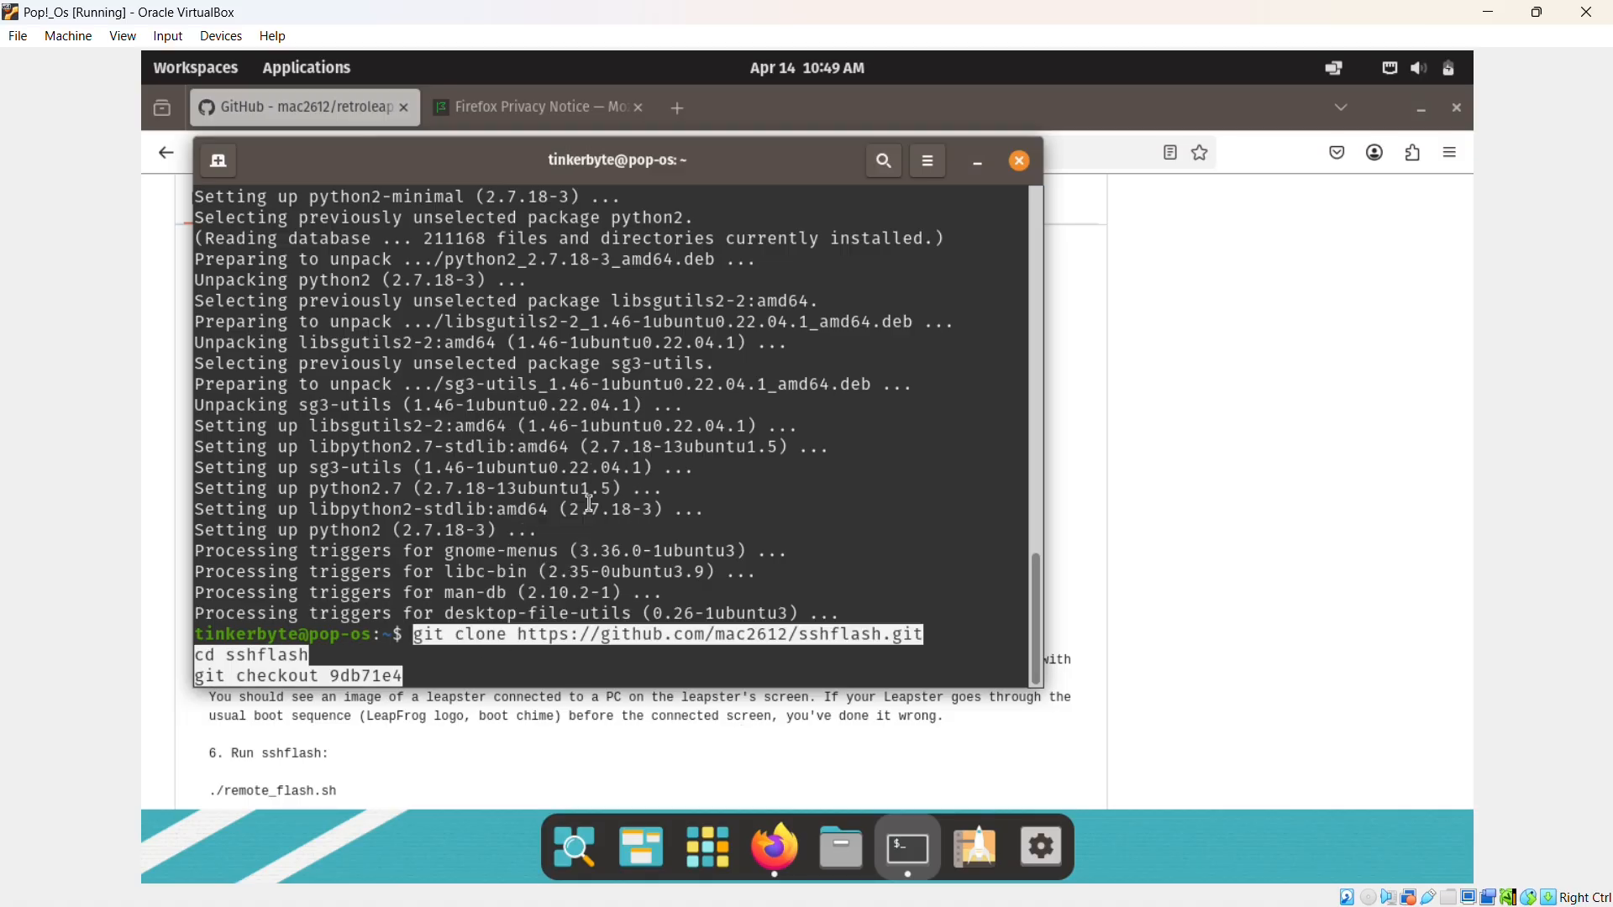
Download retroleap_v2.0.0-alpha10.zip from the releases page and check its download progress.
{"action": "left_click", "coordinate": [313, 720]}
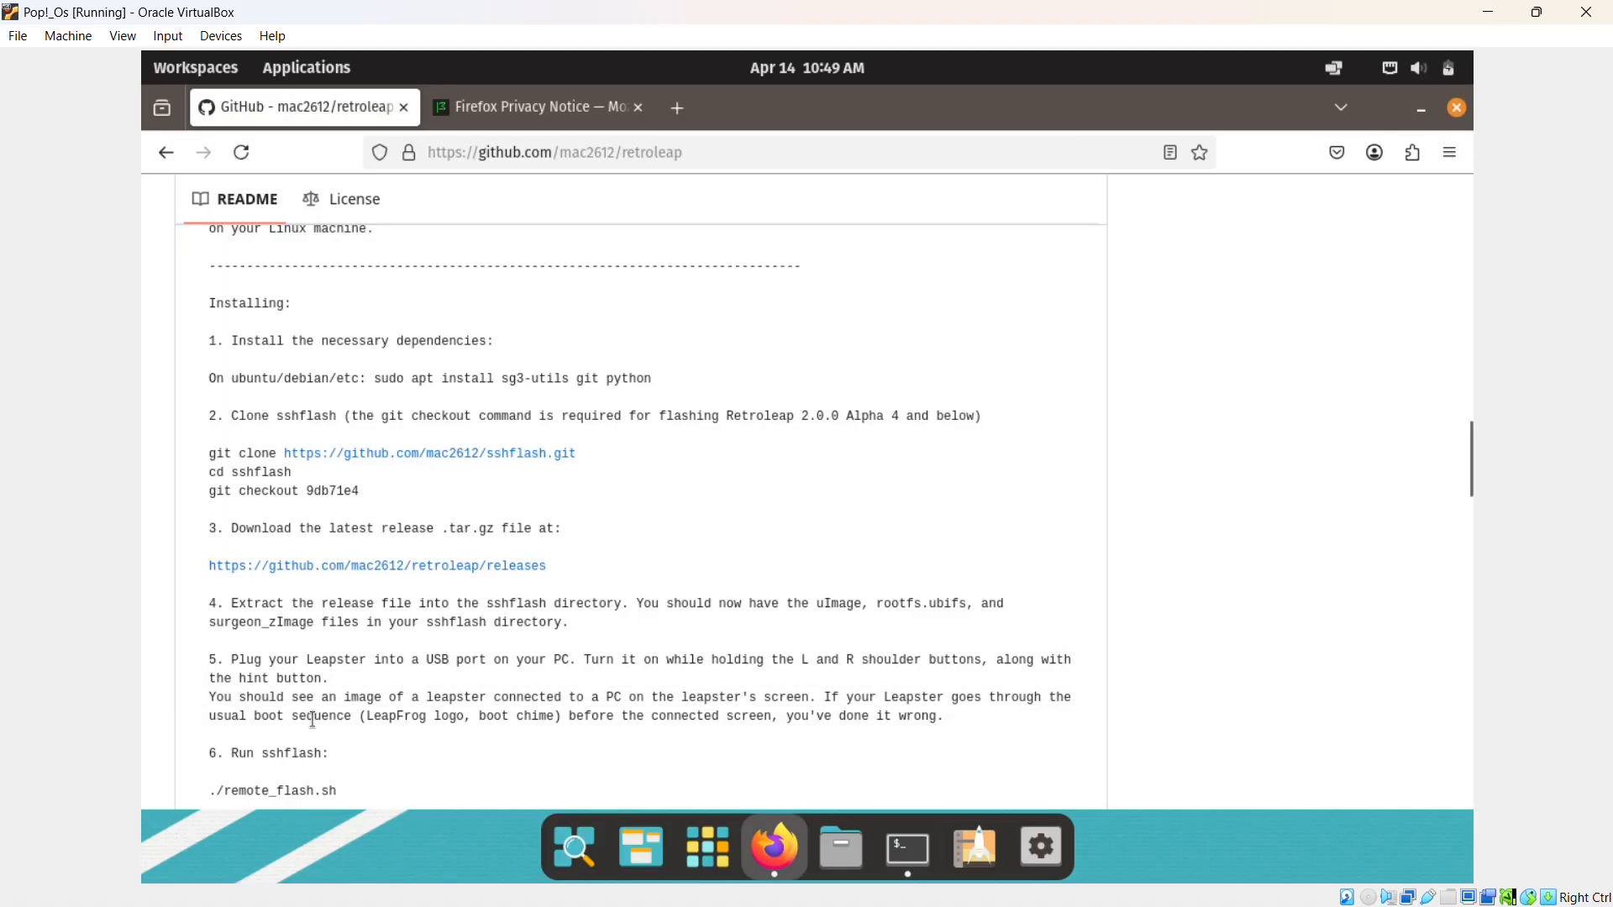
{"action": "scroll", "coordinate": [836, 363], "scroll_direction": "up", "scroll_amount": 15}
{"action": "left_click", "coordinate": [1169, 659]}
{"action": "scroll", "coordinate": [471, 493], "scroll_direction": "down", "scroll_amount": 4}
{"action": "left_click", "coordinate": [568, 574]}
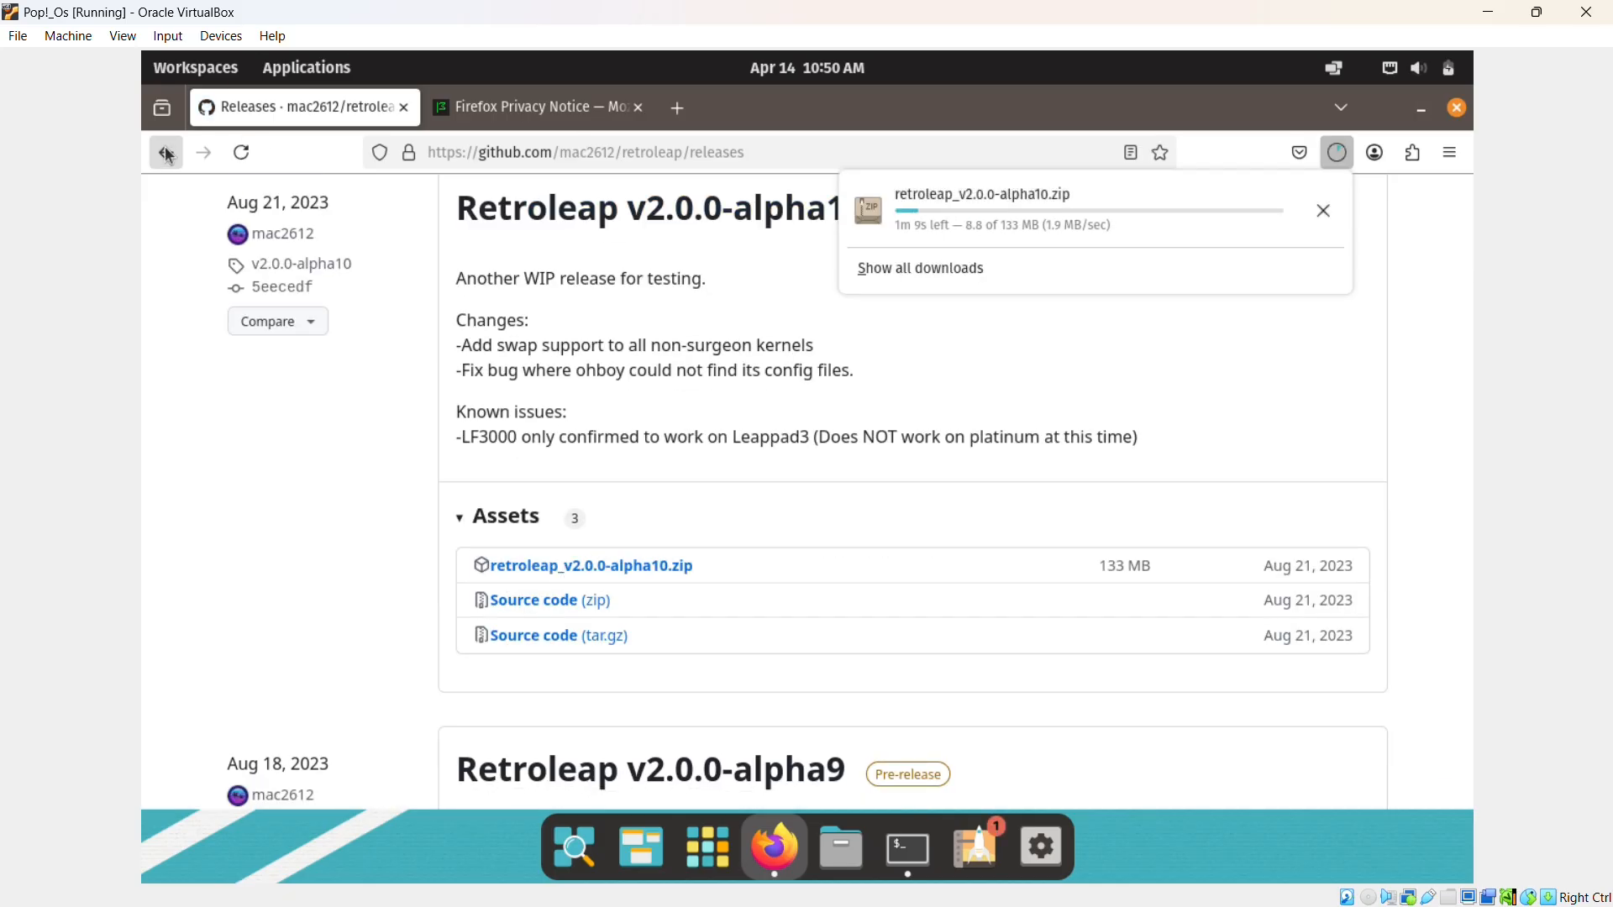
{"action": "left_click", "coordinate": [166, 152]}
{"action": "scroll", "coordinate": [656, 393], "scroll_direction": "down", "scroll_amount": 20}
{"action": "scroll", "coordinate": [656, 393], "scroll_direction": "up", "scroll_amount": 3}
{"action": "left_click", "coordinate": [1335, 152]}
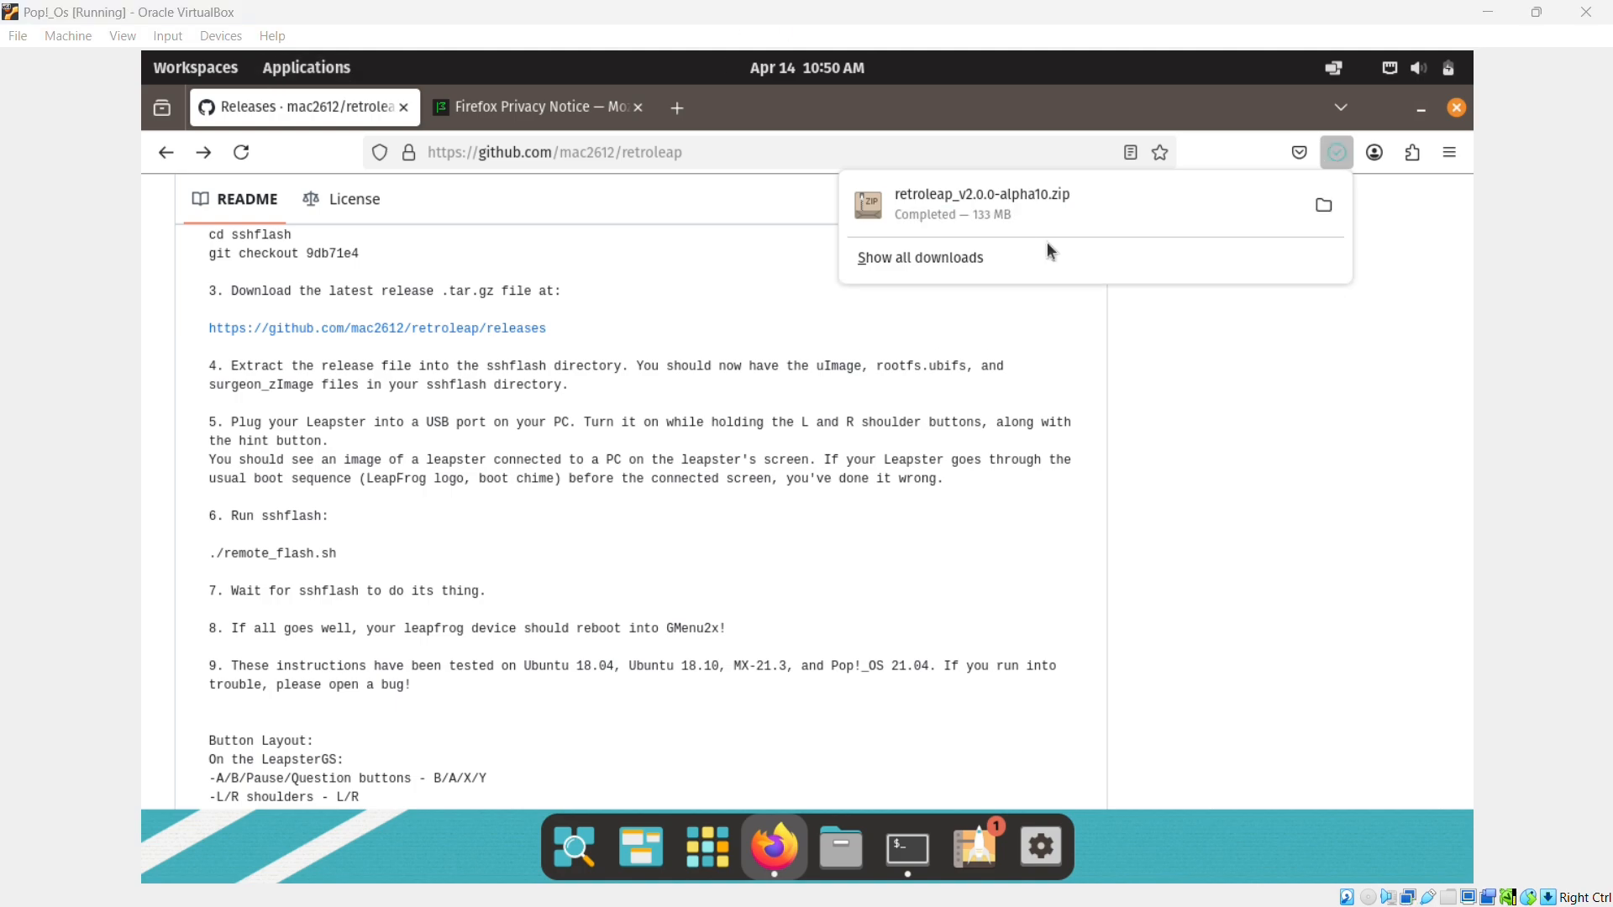
{"action": "left_click", "coordinate": [841, 846]}
Extract the downloaded retroleap zip into the home sshflash folder.
{"action": "left_click", "coordinate": [268, 406]}
{"action": "right_click", "coordinate": [492, 236]}
{"action": "left_click", "coordinate": [561, 493]}
{"action": "left_click", "coordinate": [226, 194]}
{"action": "double_click", "coordinate": [388, 364]}
{"action": "left_click", "coordinate": [1260, 104]}
{"action": "left_click", "coordinate": [1096, 161]}
Copy the ./remote_flash.sh command from the README and run it in the terminal.
{"action": "scroll", "coordinate": [537, 386], "scroll_direction": "down", "scroll_amount": 1}
{"action": "left_click_drag", "start_coordinate": [203, 438], "coordinate": [338, 437]}
{"action": "right_click", "coordinate": [315, 439]}
{"action": "left_click", "coordinate": [357, 456]}
{"action": "left_click", "coordinate": [908, 848]}
{"action": "right_click", "coordinate": [577, 663]}
{"action": "left_click", "coordinate": [613, 529]}
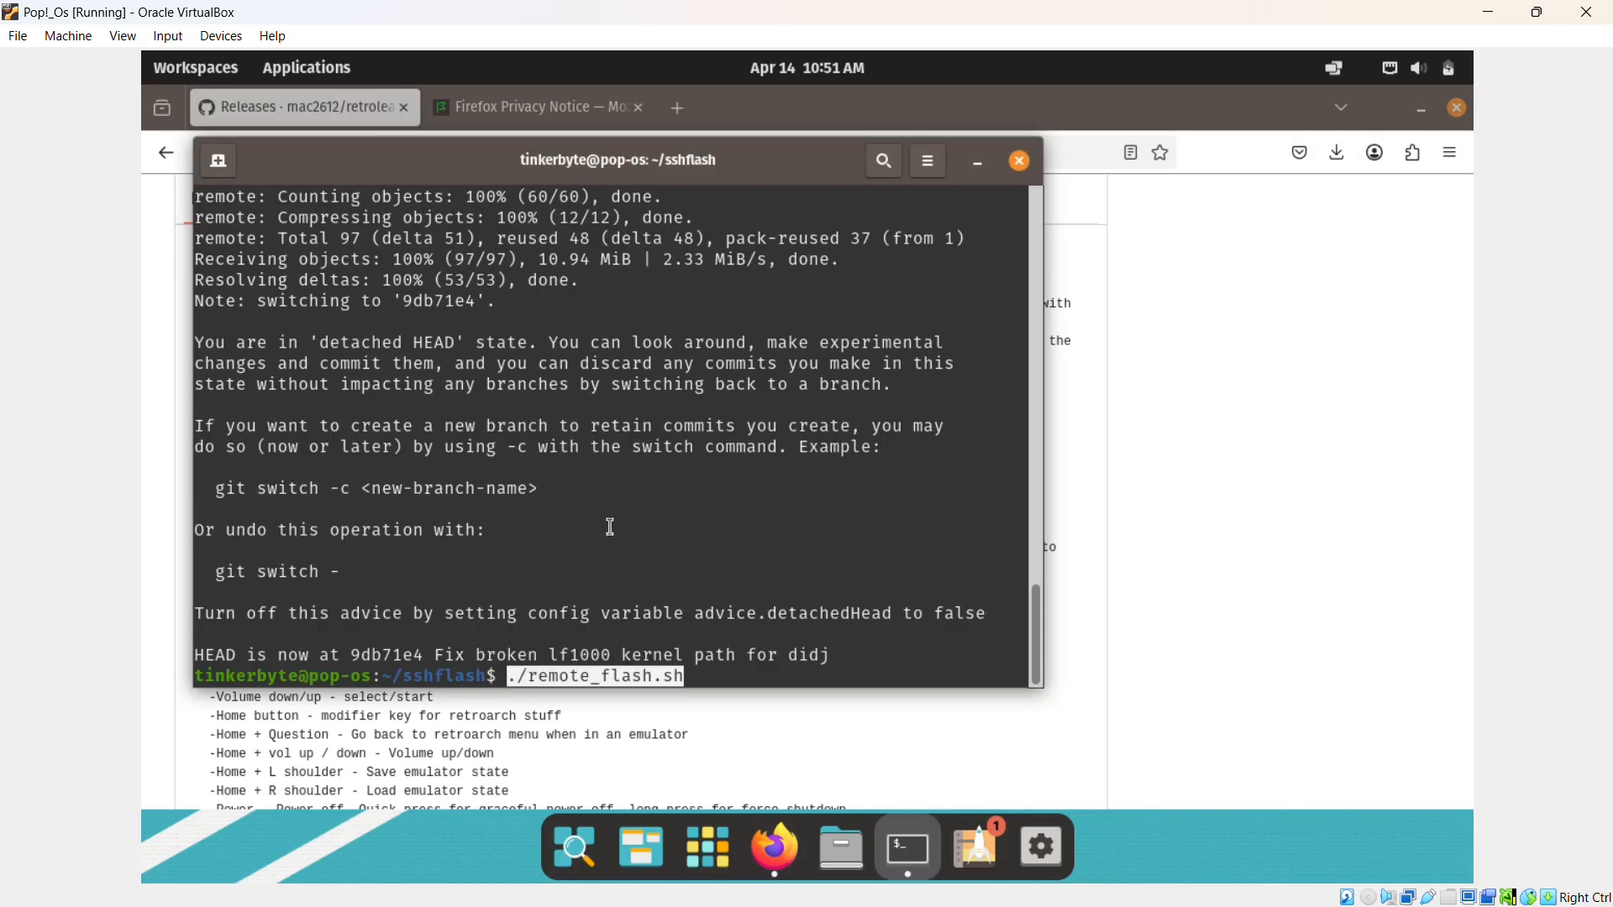
{"action": "key", "text": "Return"}
{"action": "left_click", "coordinate": [221, 36]}
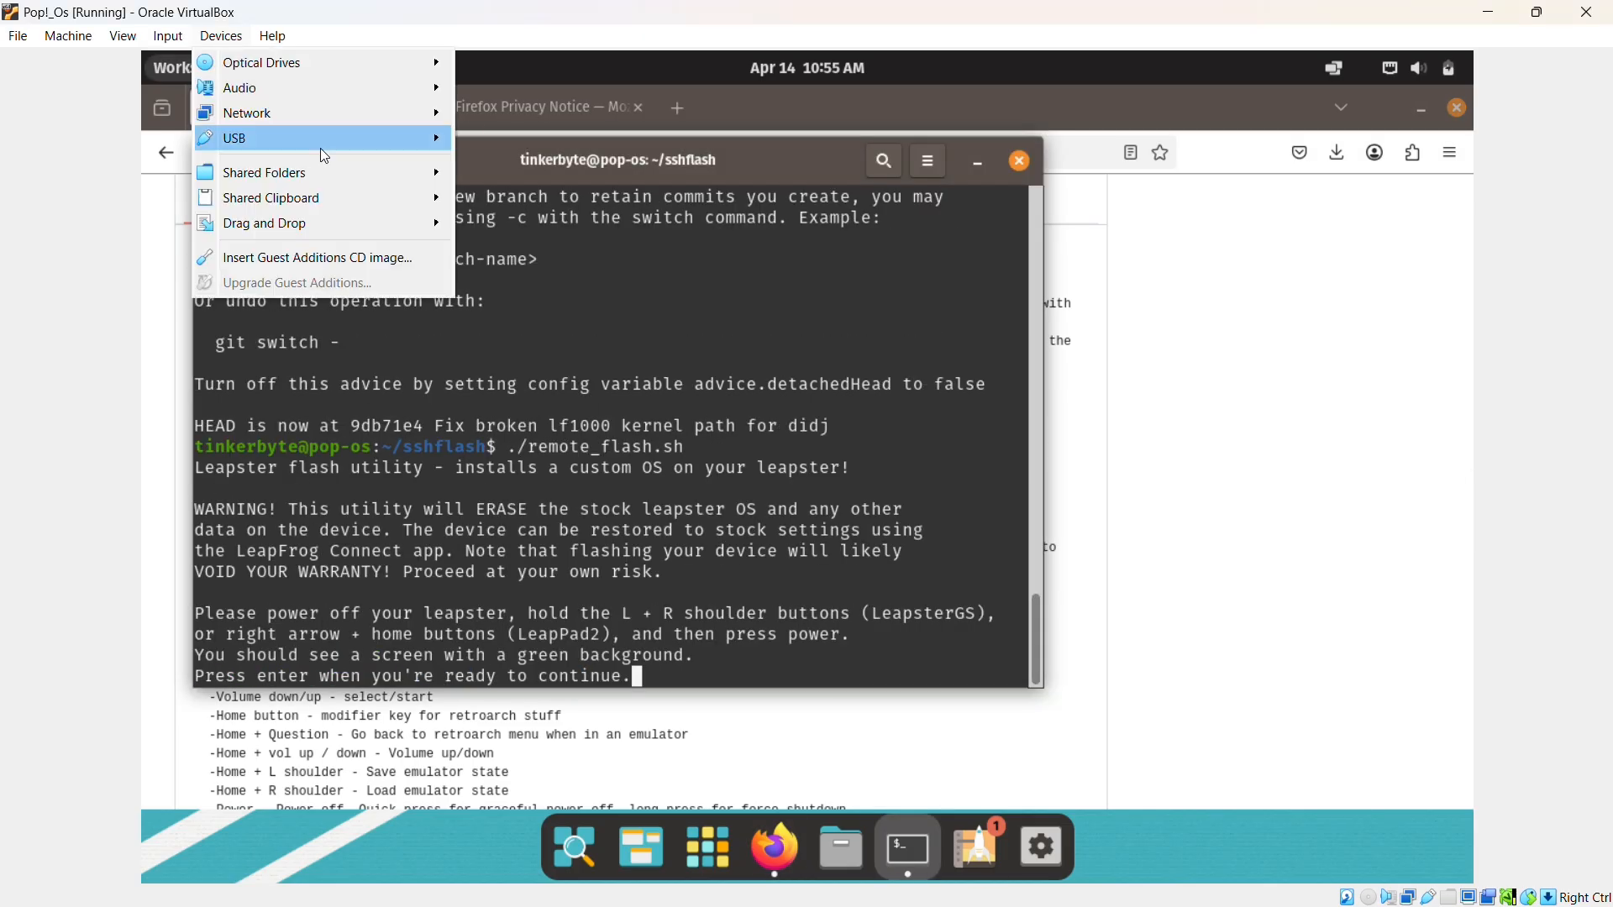
Pass the LeapsterGS USB device to the VM and flash with option 3, LF2000.
{"action": "left_click", "coordinate": [471, 144]}
{"action": "left_click", "coordinate": [989, 679]}
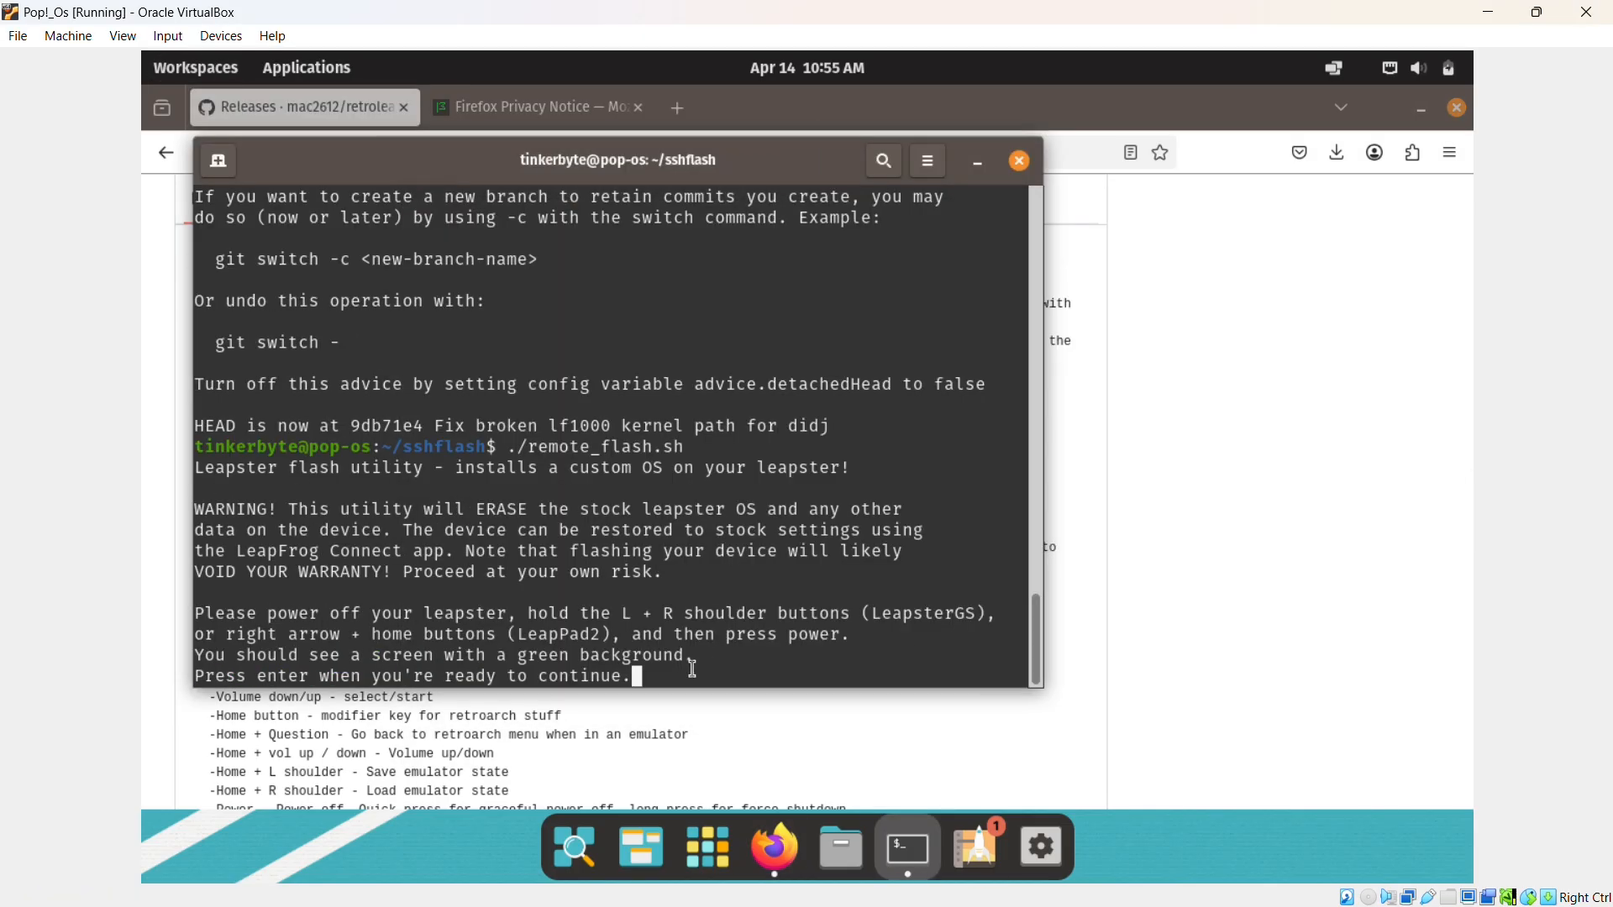
{"action": "key", "text": "Return"}
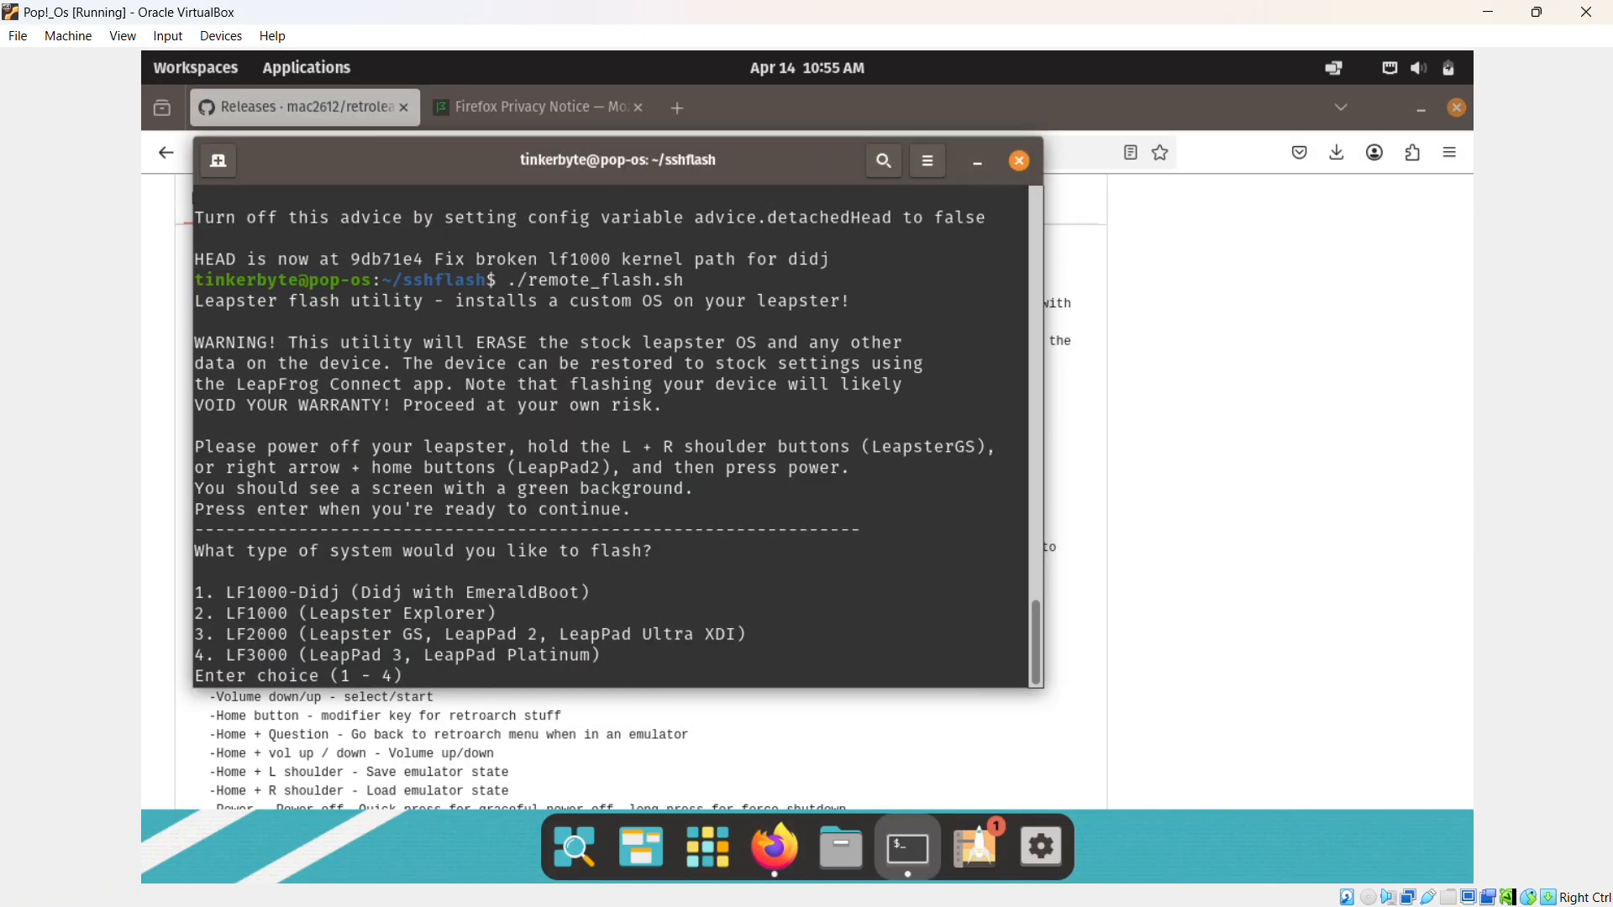
{"action": "type", "text": "3"}
{"action": "key", "text": "Return"}
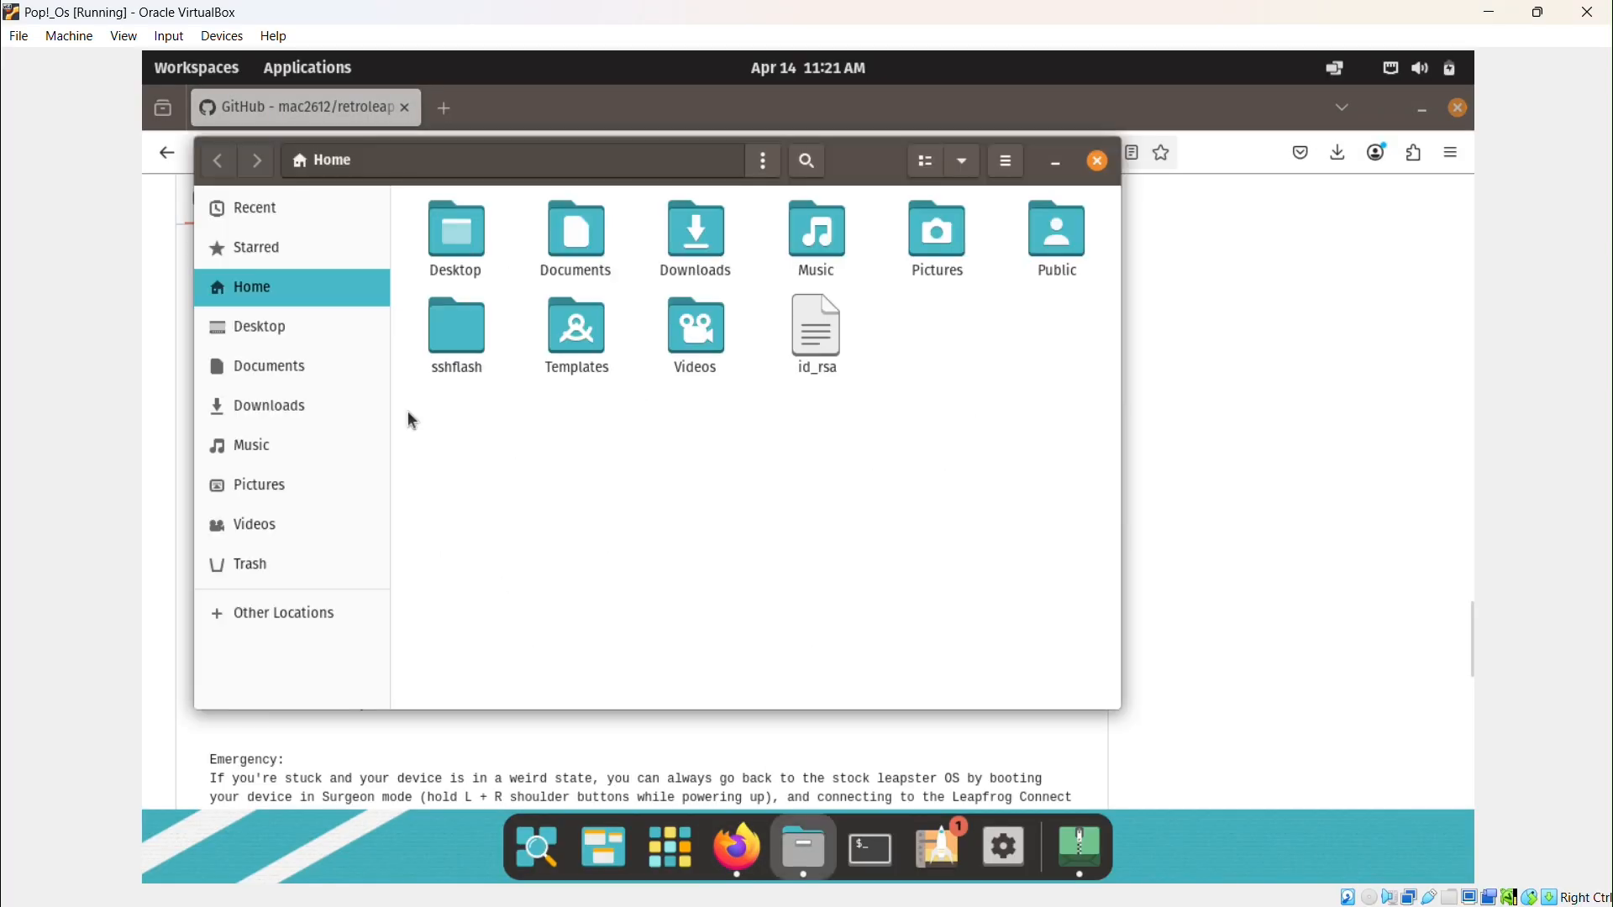
Check the sshflash/keys folder for id_rsa, then copy the README's ssh mkdir command.
{"action": "double_click", "coordinate": [457, 336]}
{"action": "double_click", "coordinate": [473, 280]}
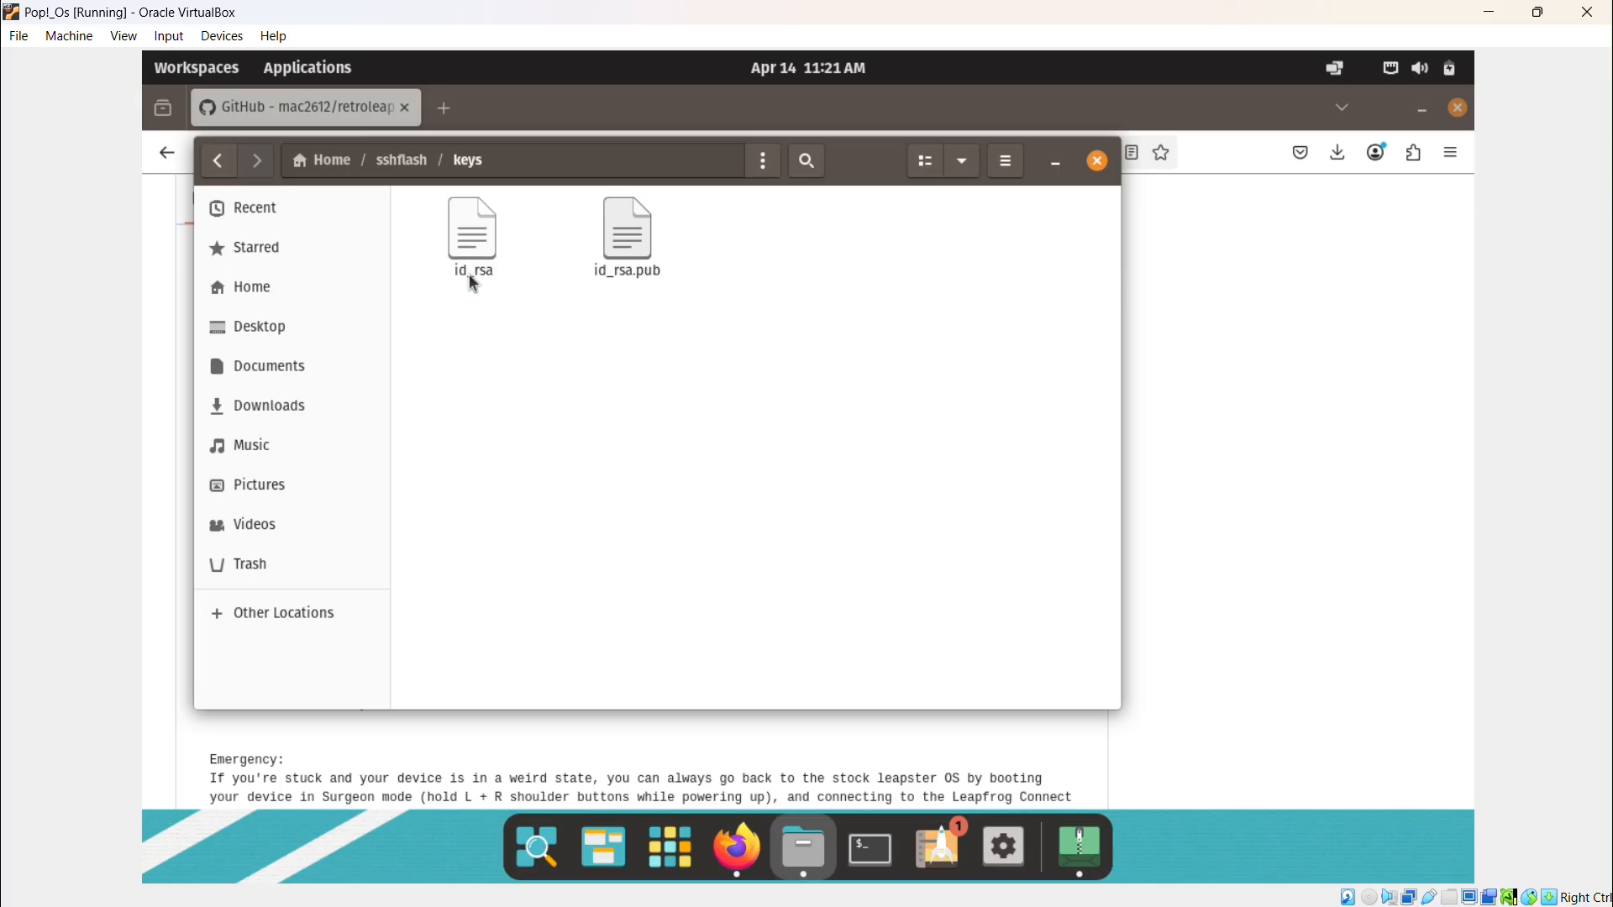
{"action": "left_click", "coordinate": [1098, 161]}
{"action": "triple_click", "coordinate": [698, 610]}
{"action": "right_click", "coordinate": [698, 609]}
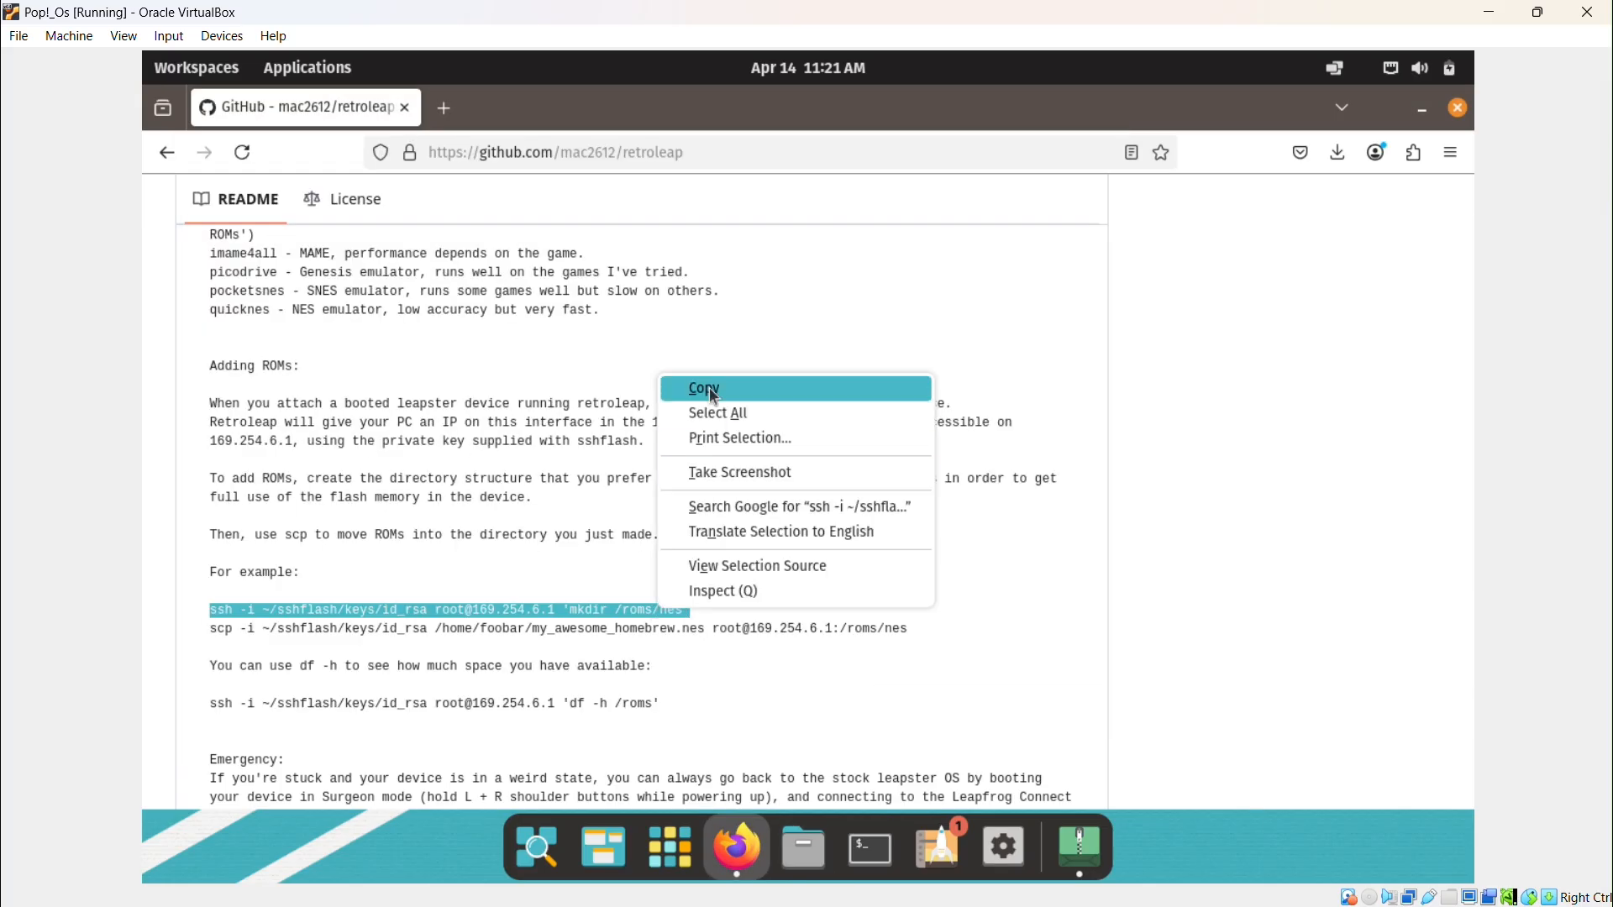
{"action": "left_click", "coordinate": [730, 385]}
Run the ssh mkdir command against 169.254.6.1 in a terminal, answering yes to trust the Leapster's host key.
{"action": "key", "text": "ctrl+alt+t"}
{"action": "key", "text": "ctrl+shift+v"}
{"action": "key", "text": "Return"}
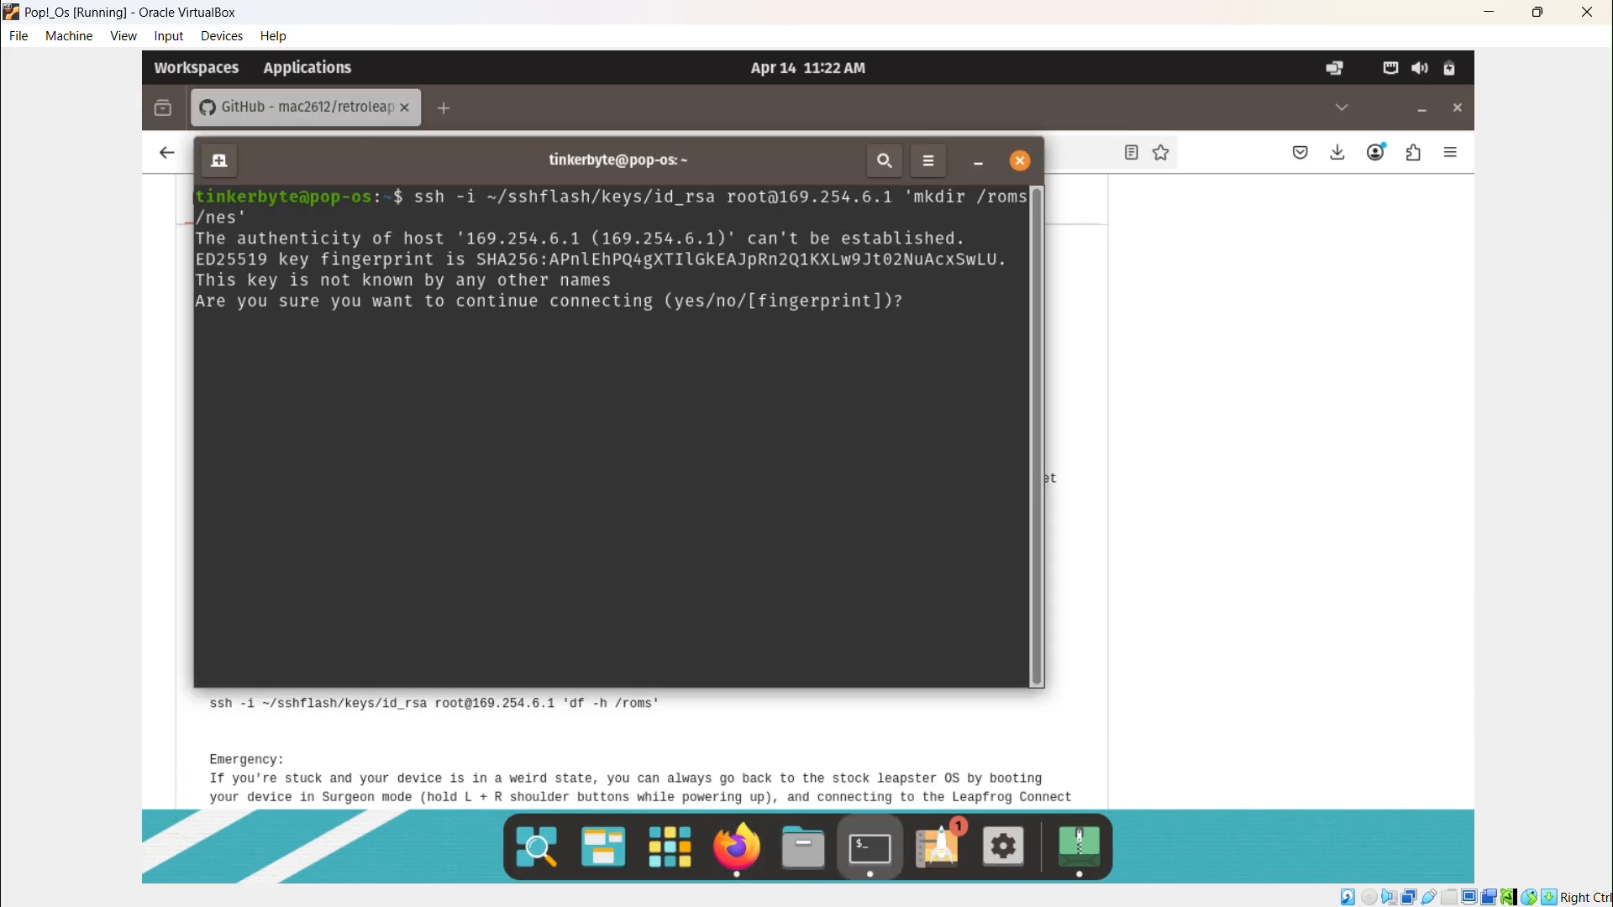
{"action": "type", "text": "yes"}
{"action": "key", "text": "Return"}
{"action": "right_click", "coordinate": [465, 383]}
{"action": "left_click", "coordinate": [504, 439]}
Copy the README's scp example command and paste it at the terminal prompt.
{"action": "key", "text": "alt+Tab"}
{"action": "triple_click", "coordinate": [626, 643]}
{"action": "right_click", "coordinate": [897, 296]}
{"action": "left_click", "coordinate": [924, 310]}
{"action": "key", "text": "alt+Tab"}
{"action": "right_click", "coordinate": [513, 426]}
{"action": "left_click", "coordinate": [558, 494]}
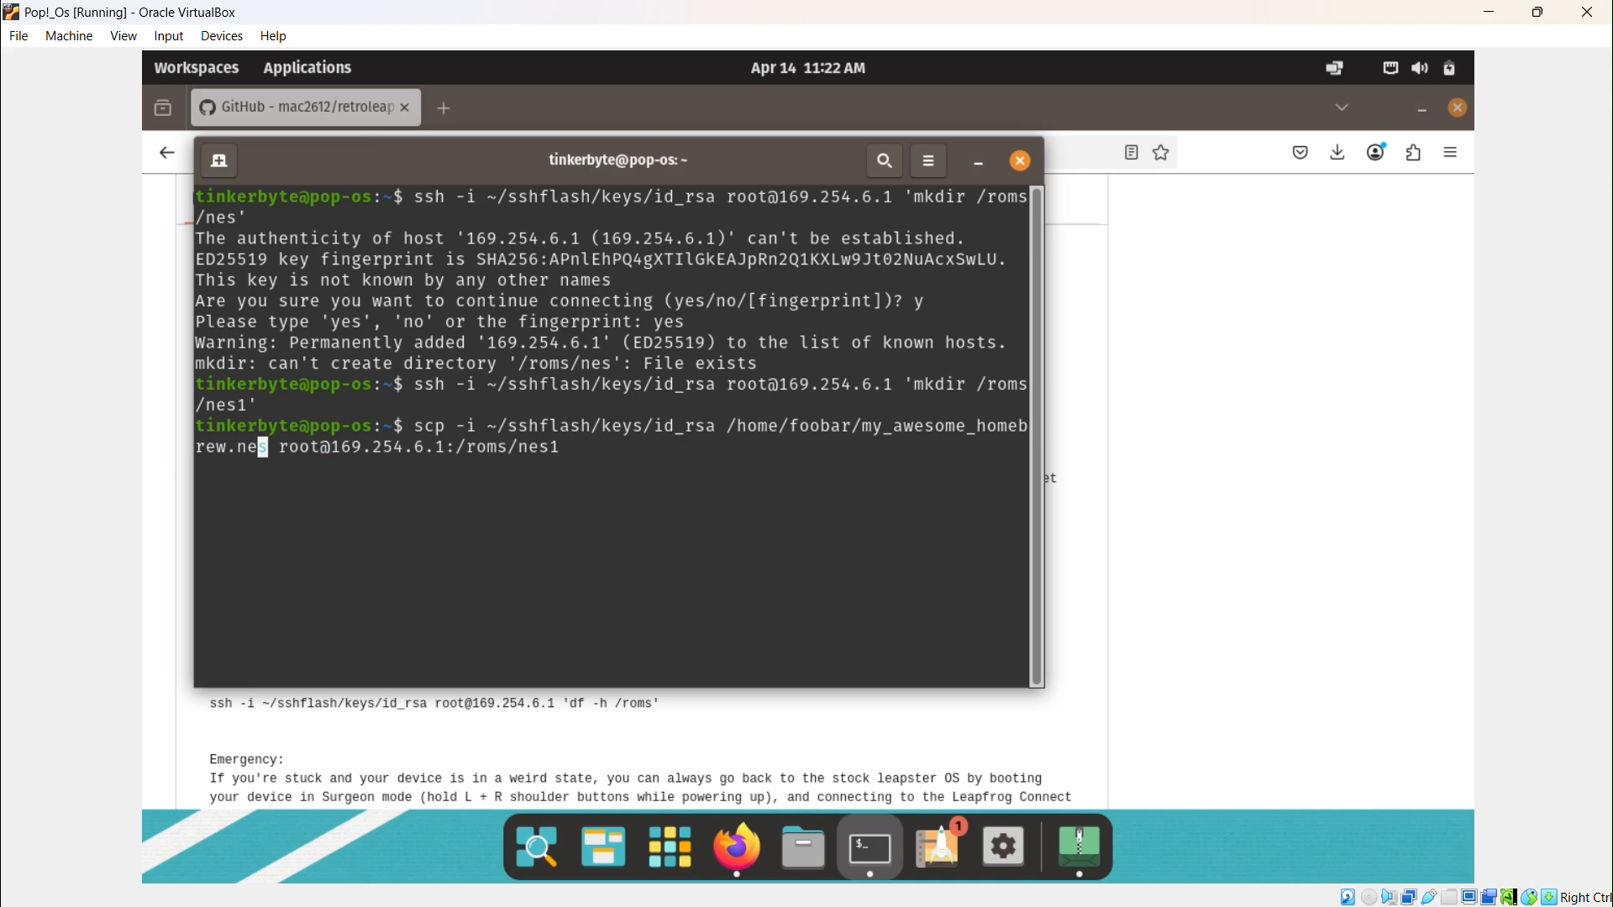
{"action": "left_click", "coordinate": [804, 847]}
Open Documents in Files and check its path in the Properties window.
{"action": "double_click", "coordinate": [588, 182]}
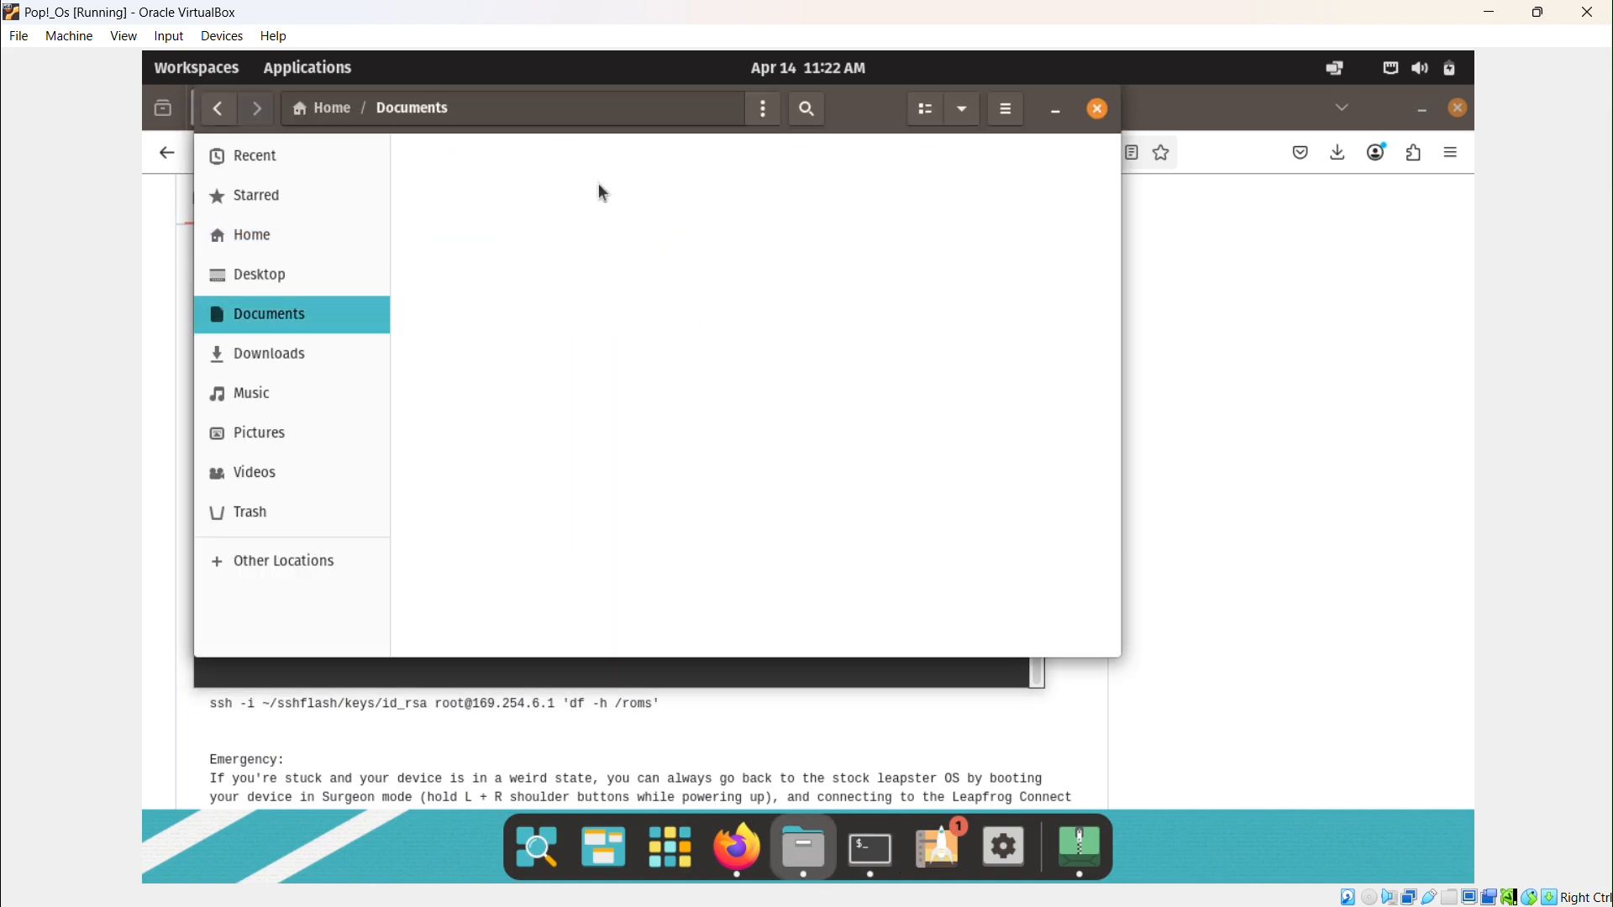
{"action": "right_click", "coordinate": [701, 444]}
{"action": "left_click", "coordinate": [752, 611]}
{"action": "left_click", "coordinate": [805, 144]}
{"action": "key", "text": "alt+Tab"}
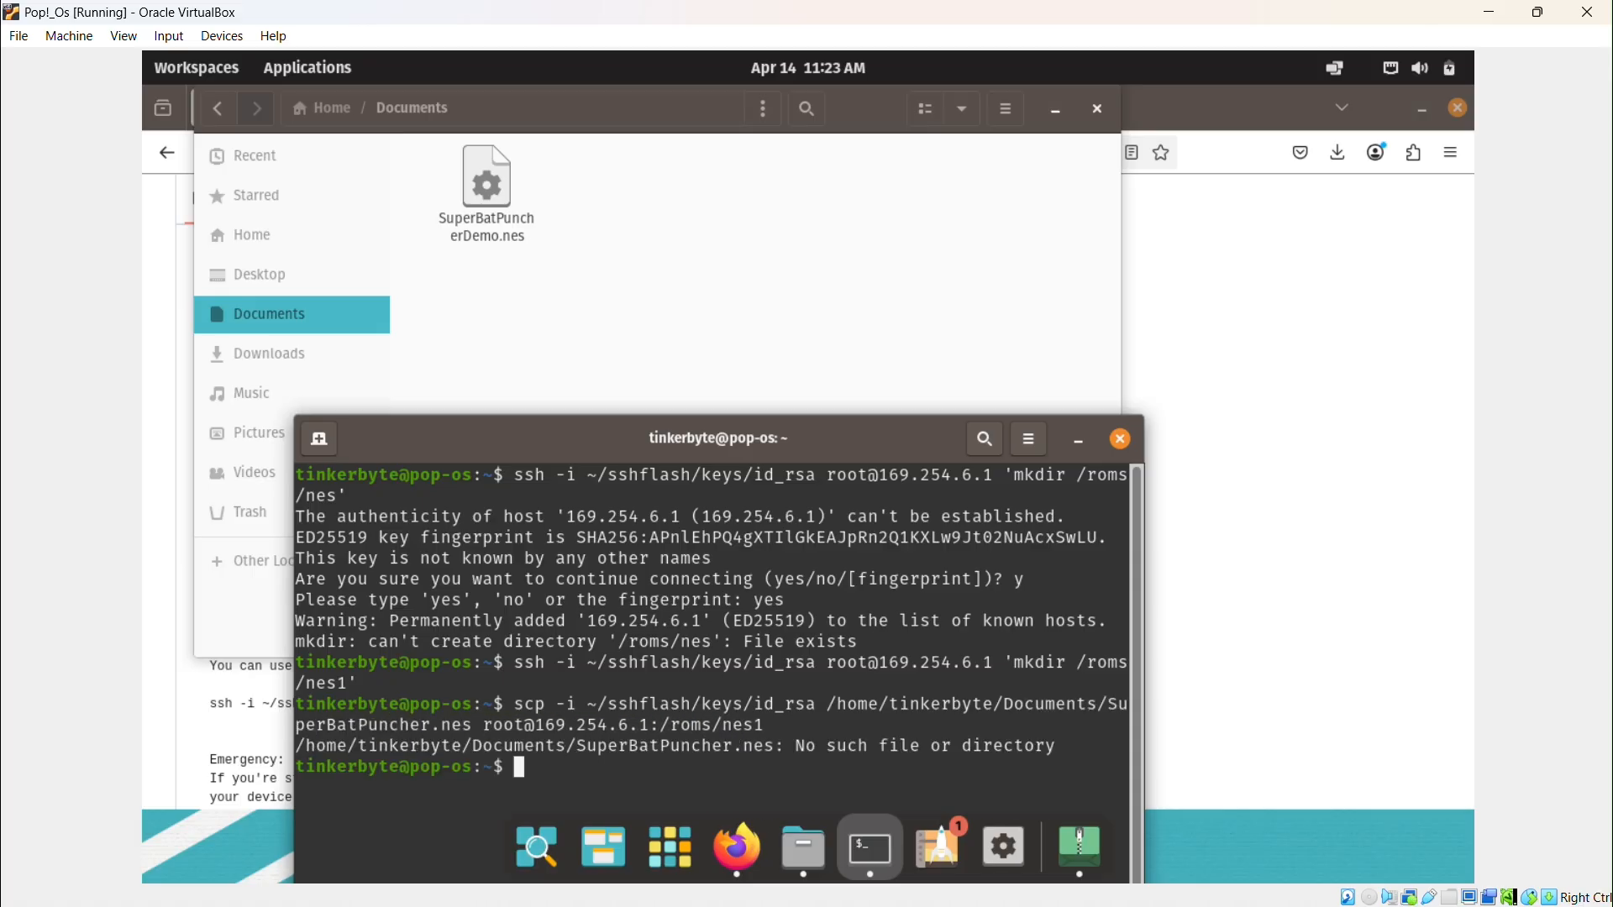
Rerun the scp command with SuperBatPuncherDemo.nes to copy it to the Leapster's /roms/nes1.
{"action": "left_click_drag", "start_coordinate": [528, 638], "coordinate": [771, 659]}
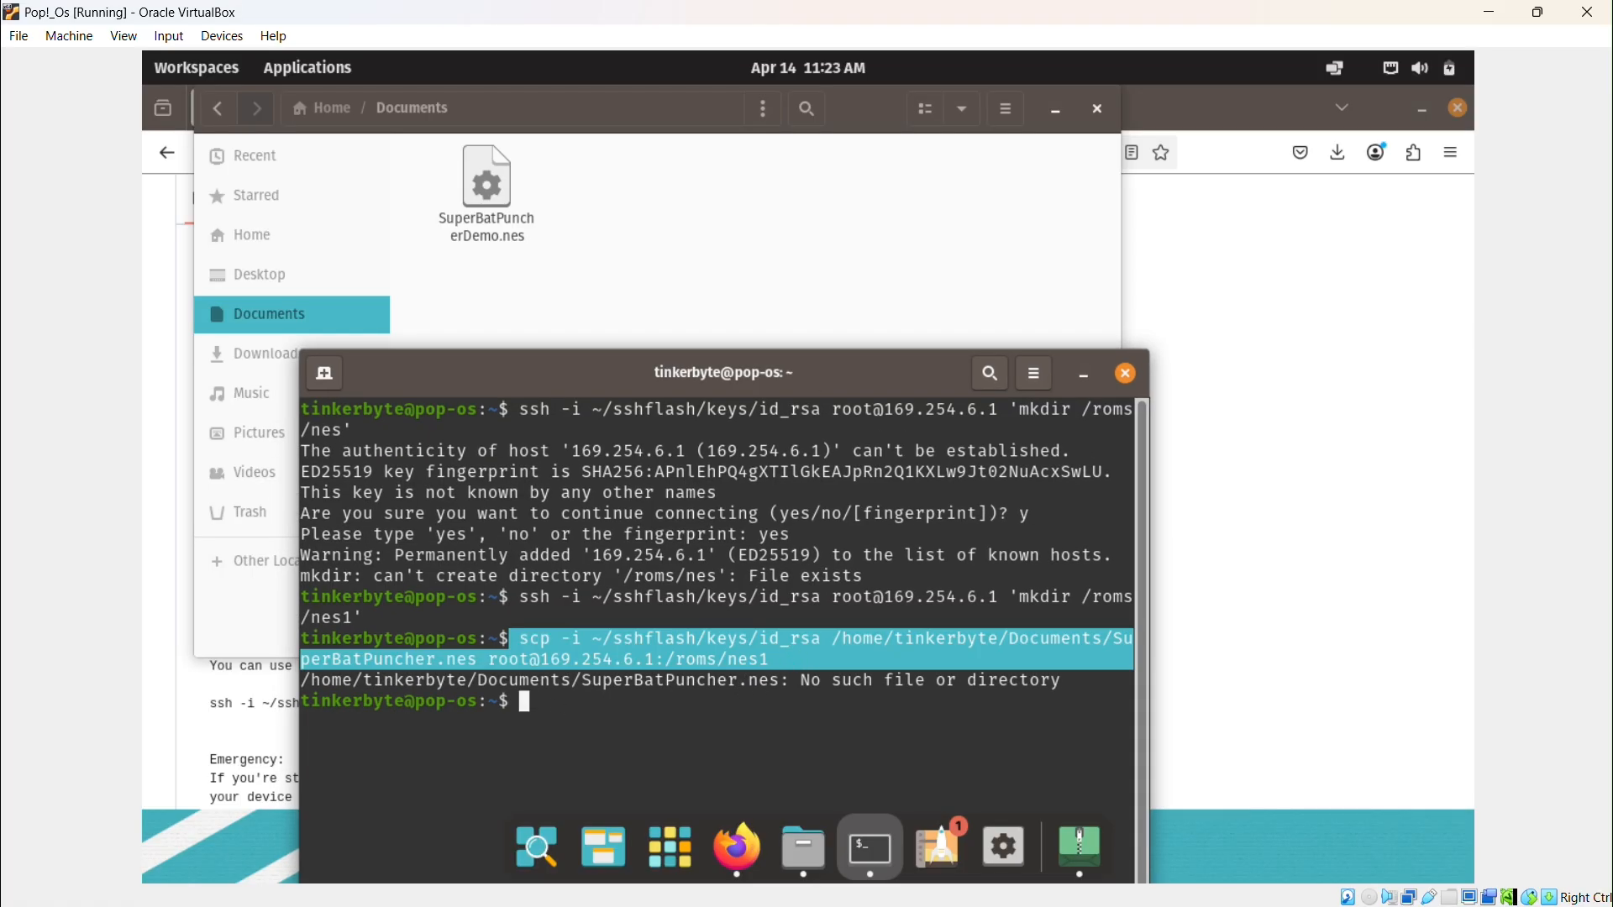
{"action": "middle_click", "coordinate": [619, 723]}
{"action": "type", "text": "Demo"}
{"action": "key", "text": "Return"}
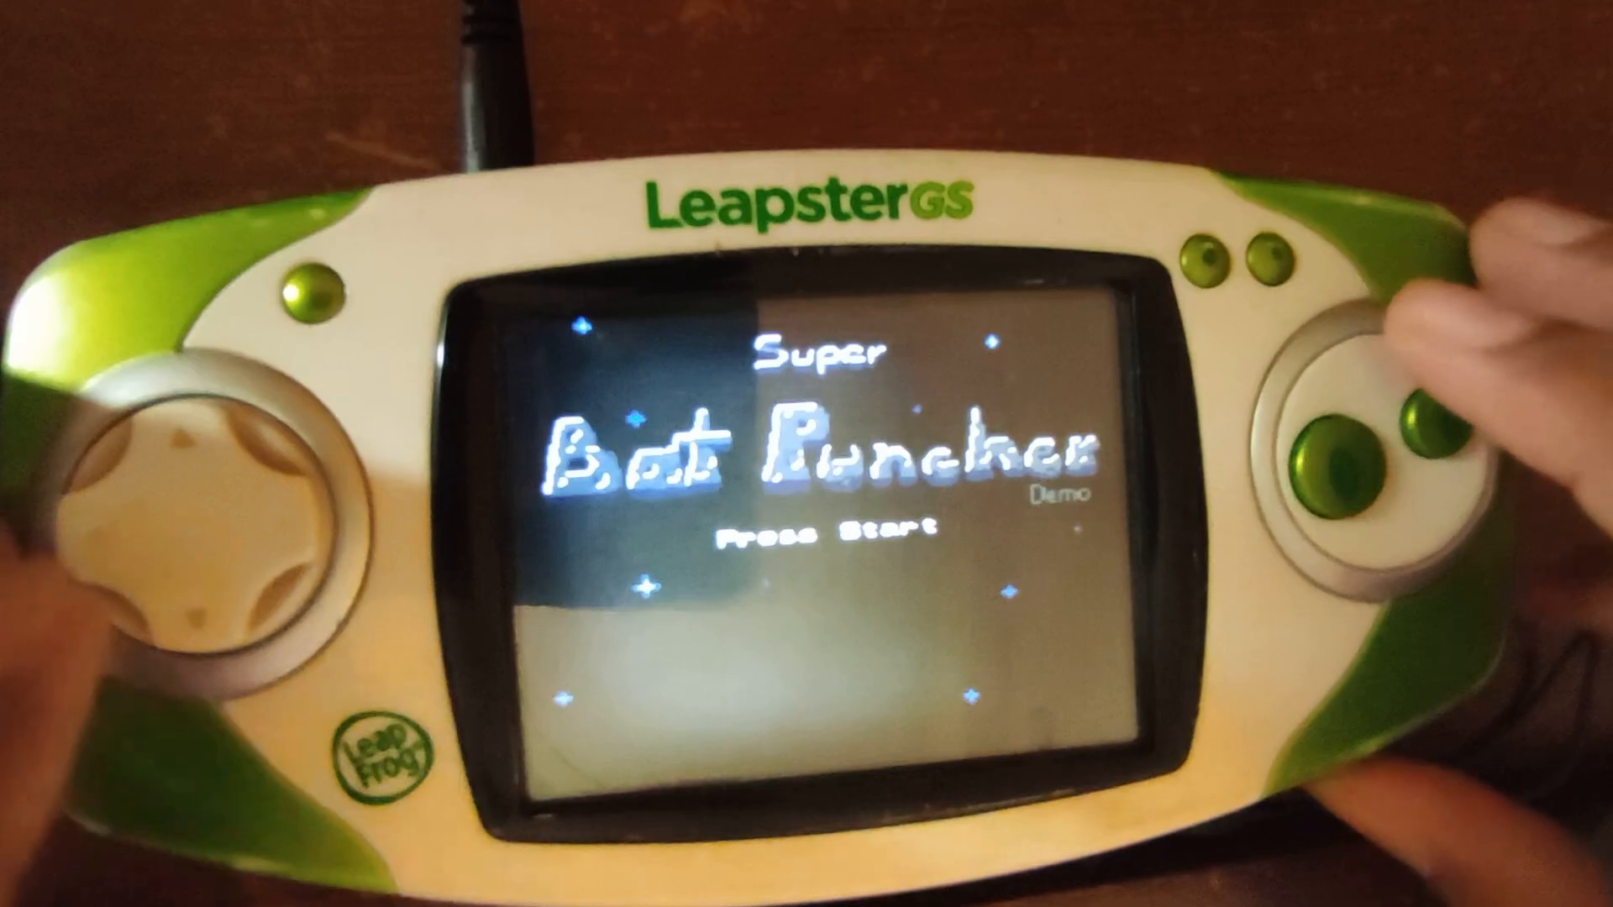